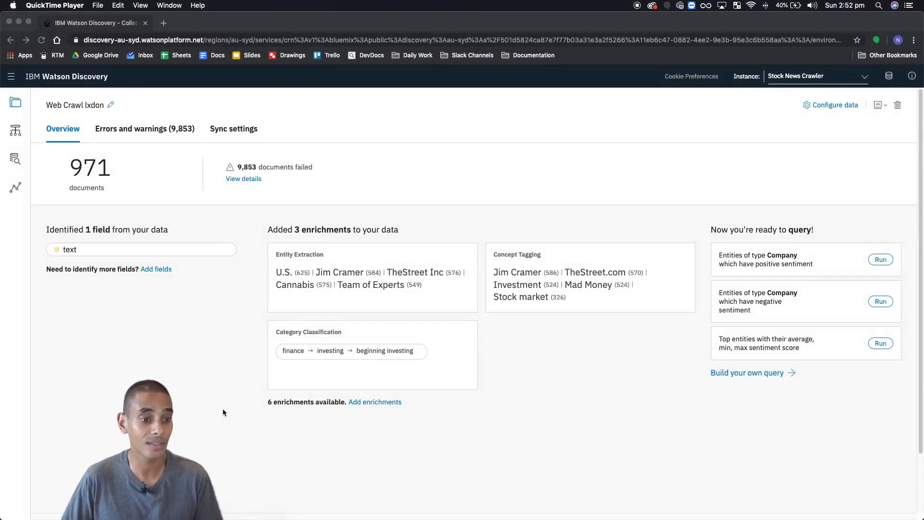
- Bring the browser forward and try editing the 'Web Crawl lxdon' collection title, then cancel
left_click(222, 408)
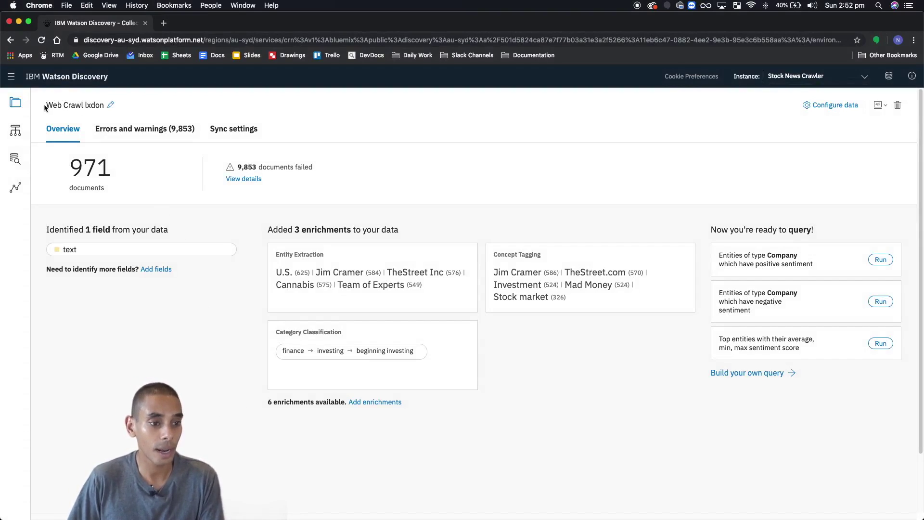
double_click(83, 105)
left_click(31, 102)
left_click_drag(31, 102, 42, 102)
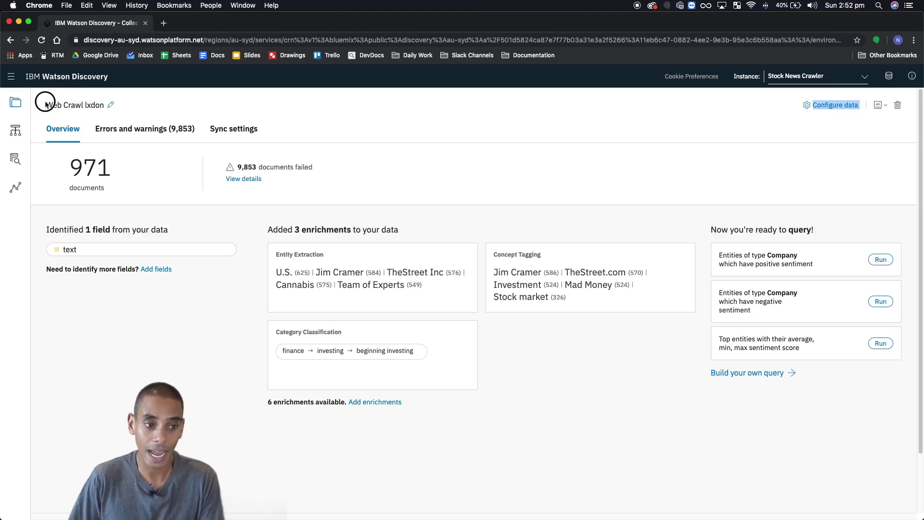
left_click(121, 103)
left_click(111, 105)
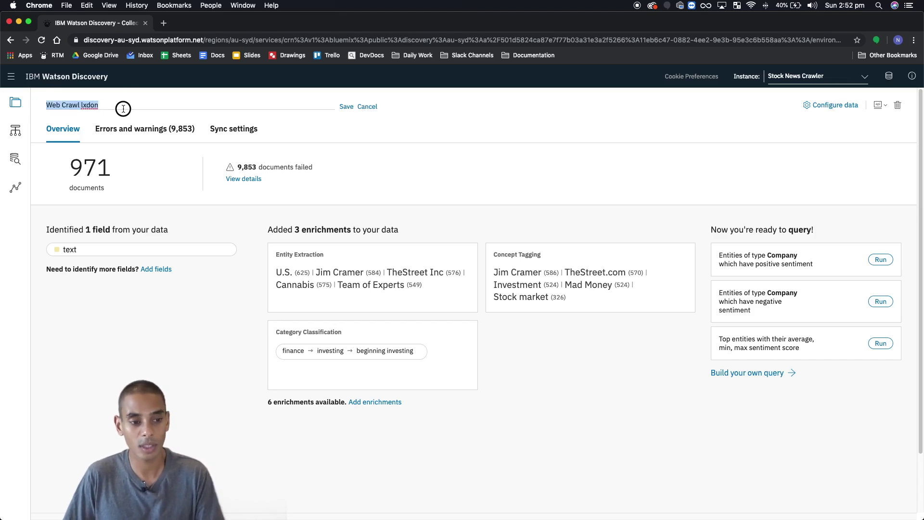
left_click(103, 105)
mouse_move(103, 104)
left_mouse_down()
mouse_move(43, 105)
mouse_move(96, 105)
mouse_move(59, 102)
left_mouse_up()
left_click(367, 106)
- Replace the collection title with 'Stock News Web Crawl' and save it
left_click(110, 104)
left_click_drag(131, 105, 47, 106)
type("Stock Ne")
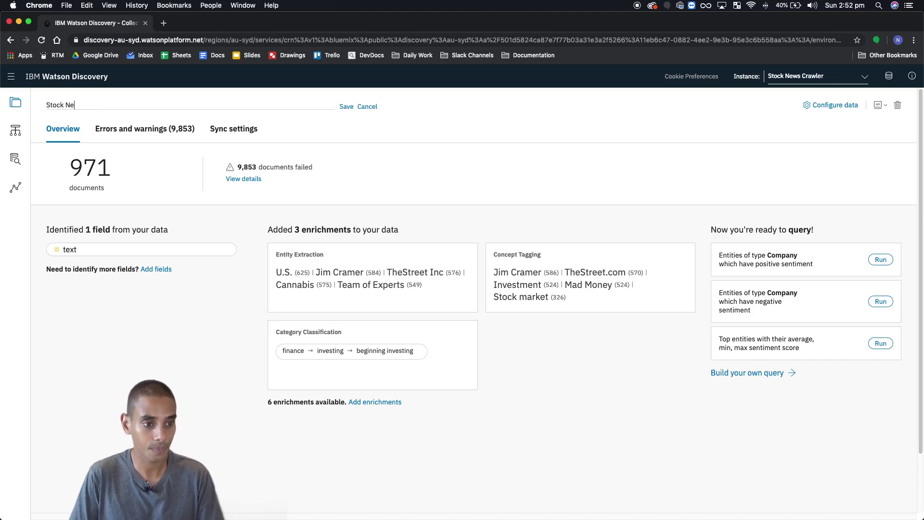
type("ws Web Crawl")
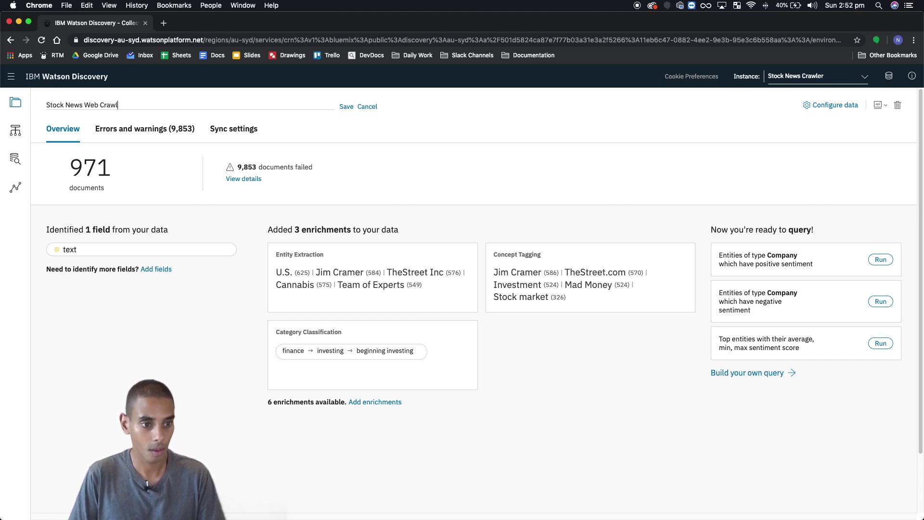
key("Return")
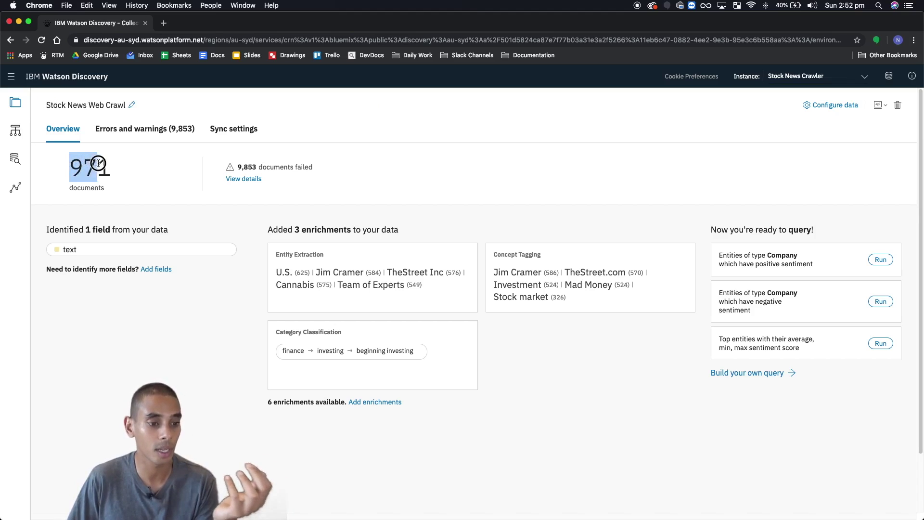
- Open the Errors and warnings (9,853) list and highlight the 200000000-byte disk size limit
left_click_drag(67, 166, 135, 168)
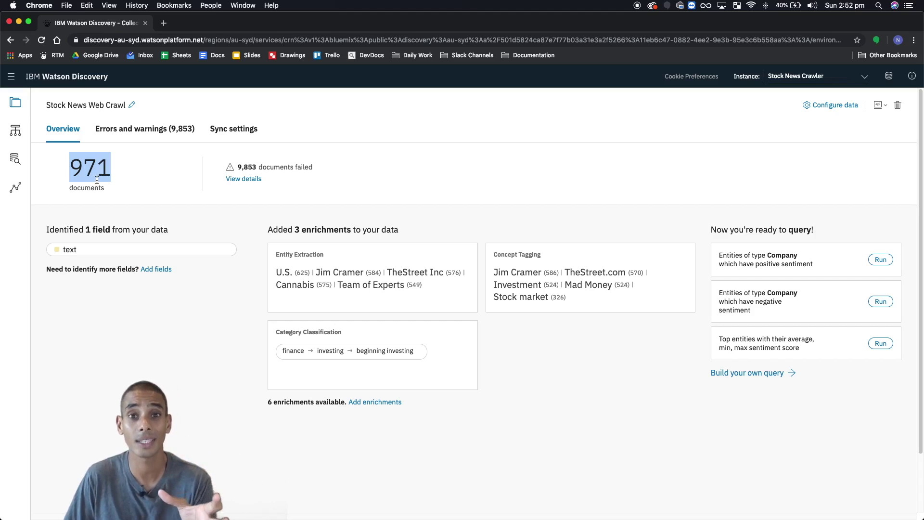
left_click(164, 130)
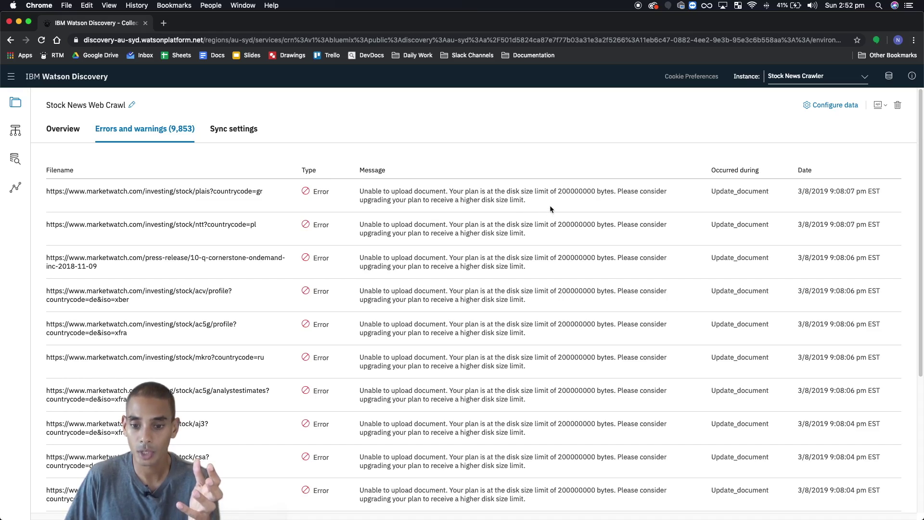
left_click_drag(557, 190, 615, 189)
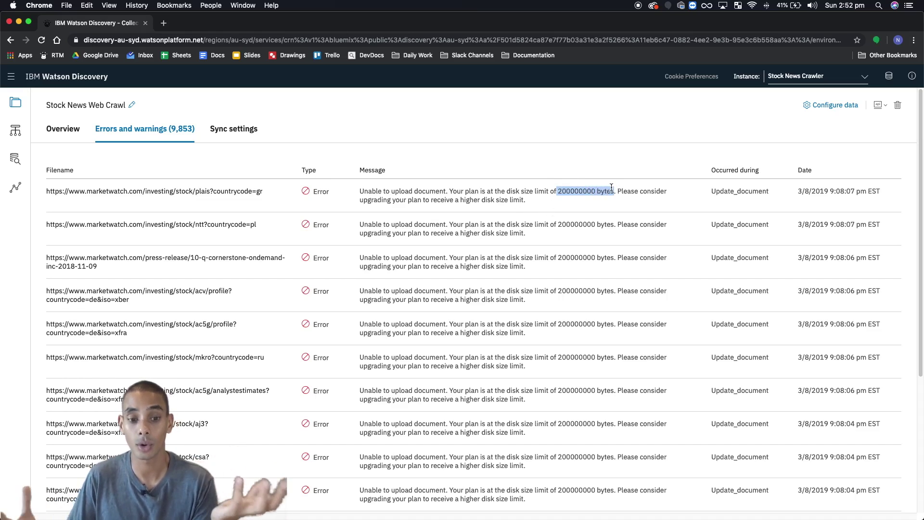
scroll(575, 289, "down", 5)
scroll(573, 294, "up", 5)
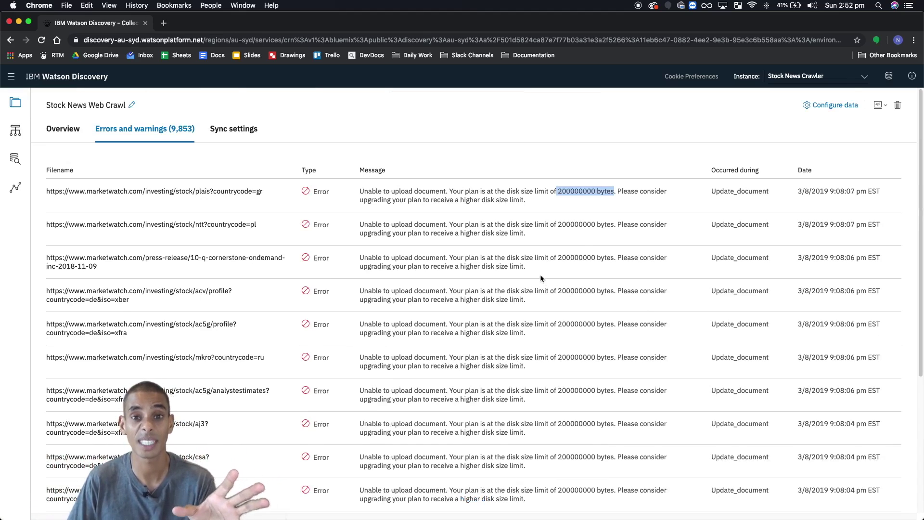
- Return to Overview and highlight the 971 document count and the 'Identified 1 field' heading
left_click(57, 127)
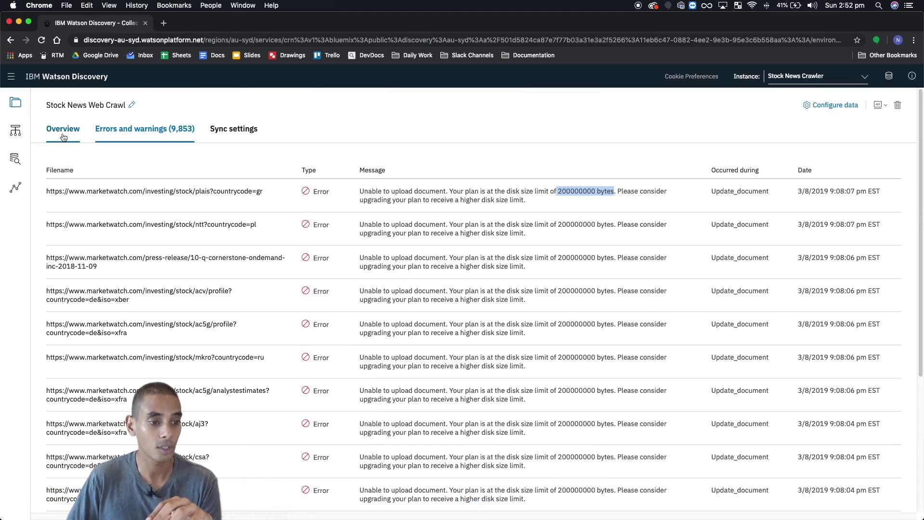
left_click_drag(75, 164, 123, 170)
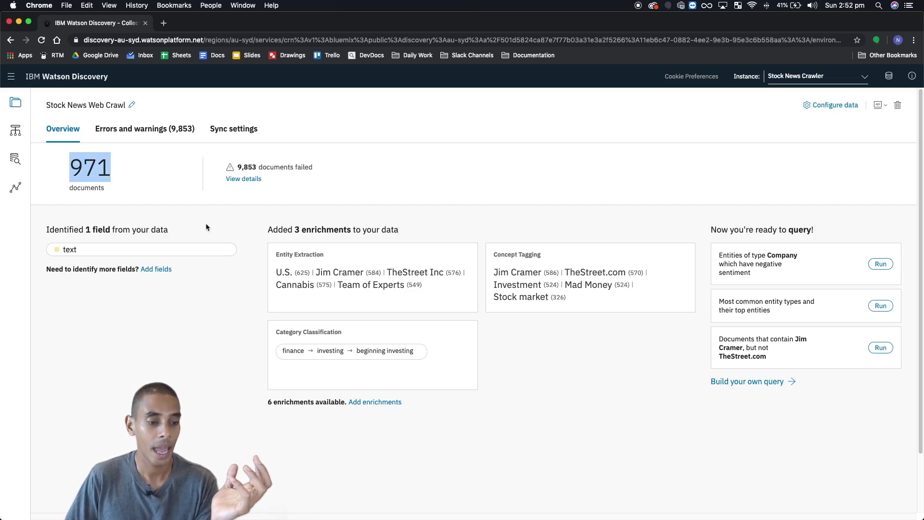
left_click_drag(47, 224, 181, 225)
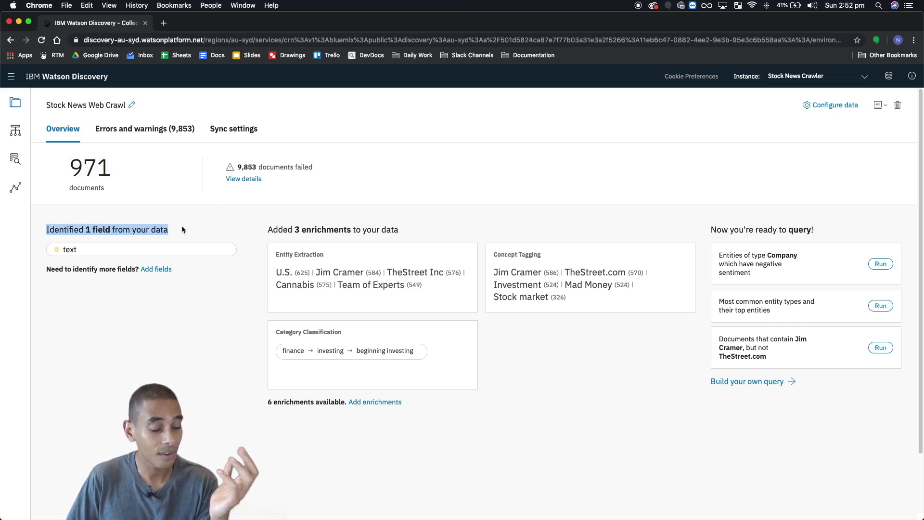
- Open the data schema and browse the crawled documents, e.g. Stock investment news and Online Tax Advice
left_click(16, 132)
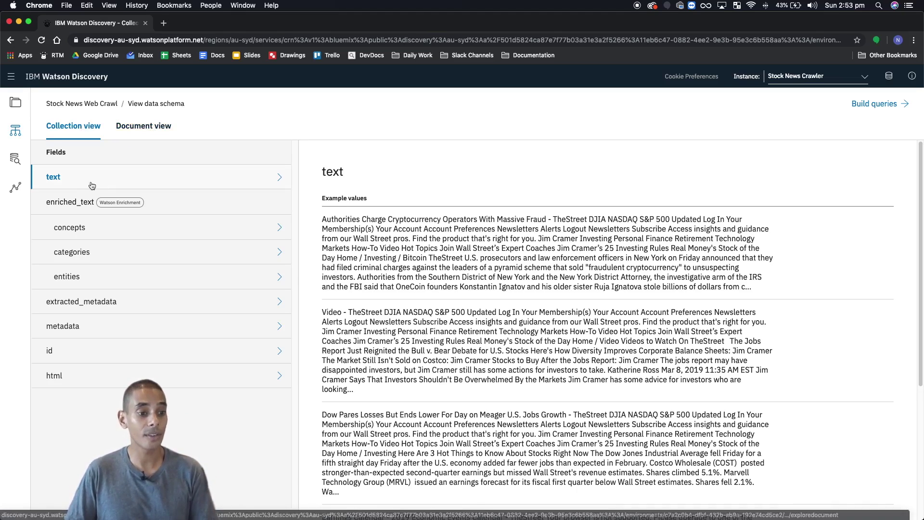
left_click(143, 129)
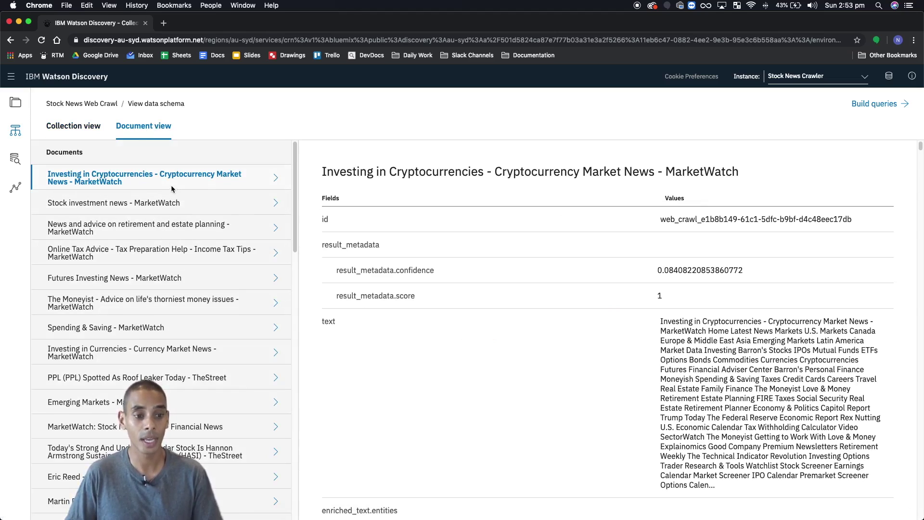
left_click(177, 203)
left_click(183, 223)
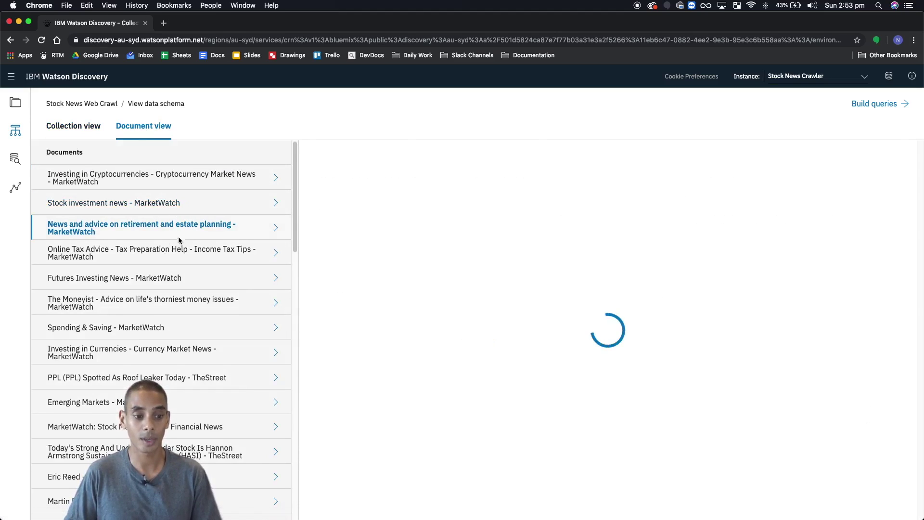
left_click(172, 178)
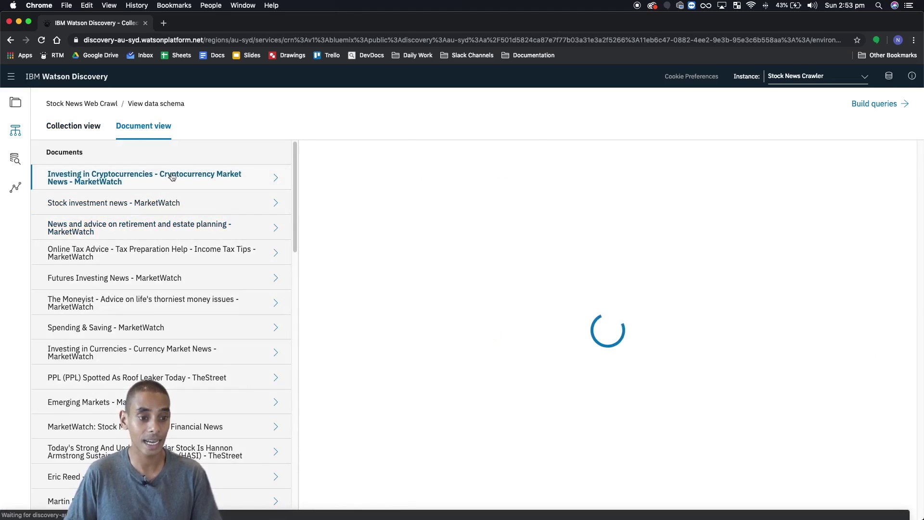
left_click(162, 203)
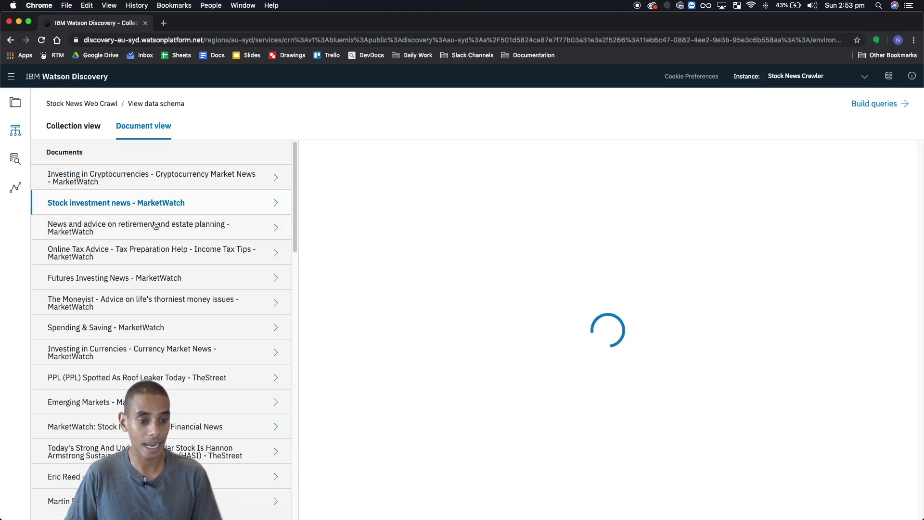
left_click(154, 226)
left_click(148, 251)
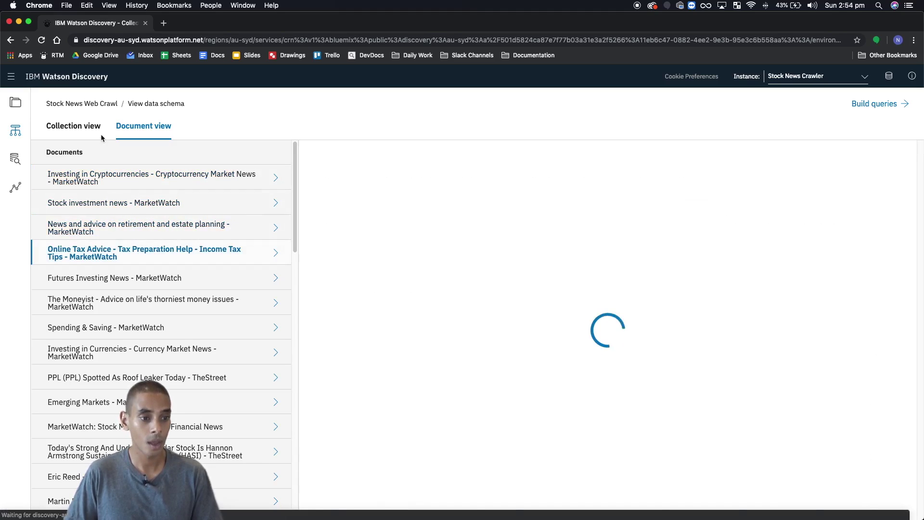
- In Collection view, show the text field's example values, then the enriched_text concepts details
left_click(73, 126)
left_click(125, 181)
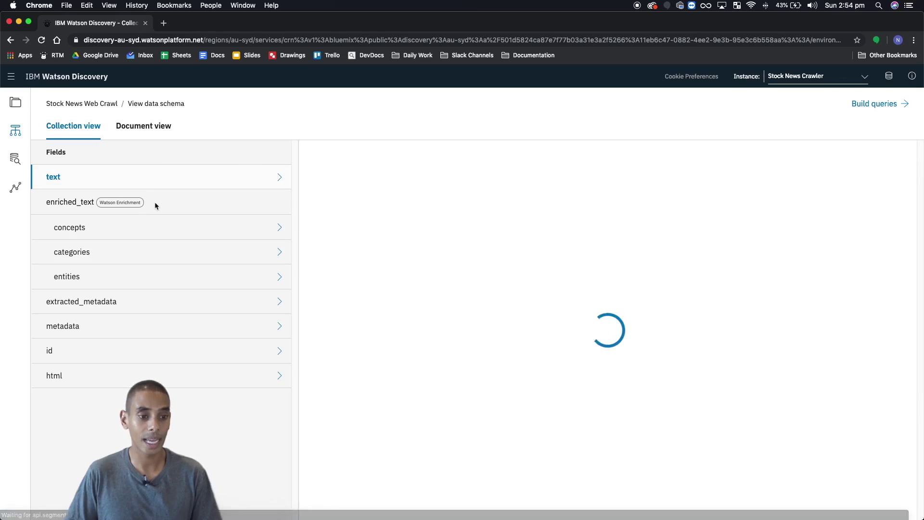
left_click(155, 229)
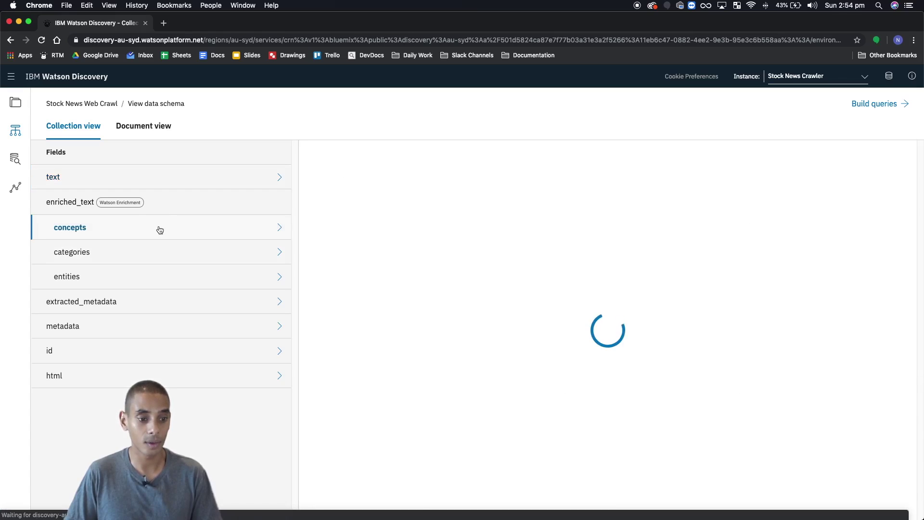
left_click(148, 176)
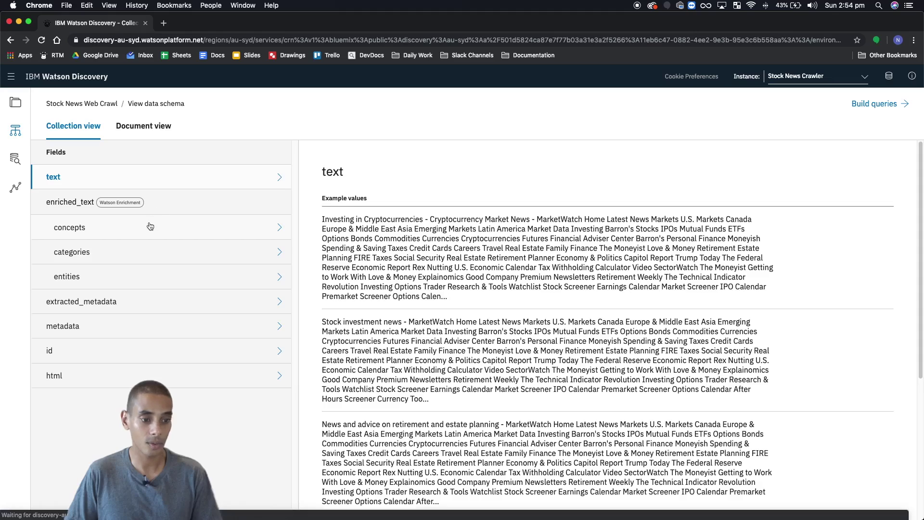
left_click(149, 231)
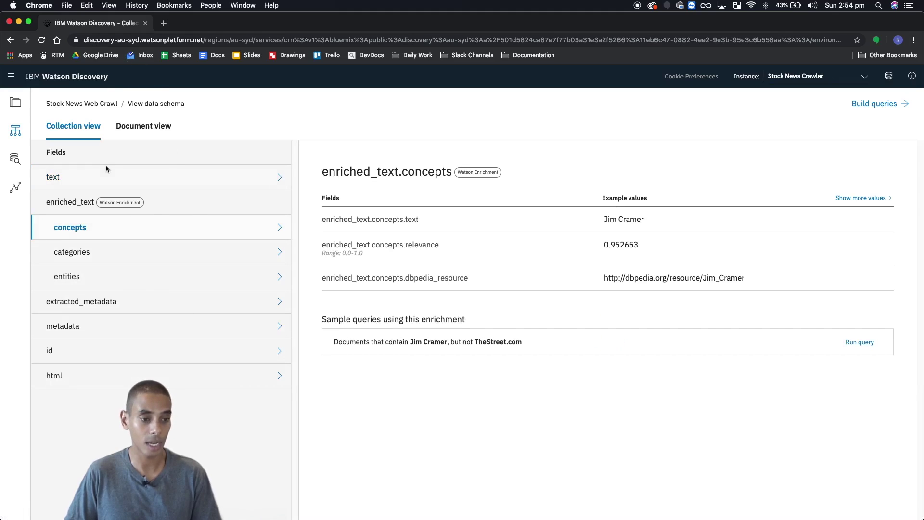
- Reload the concepts example values and highlight the Jim Cramer example concept
left_click(89, 182)
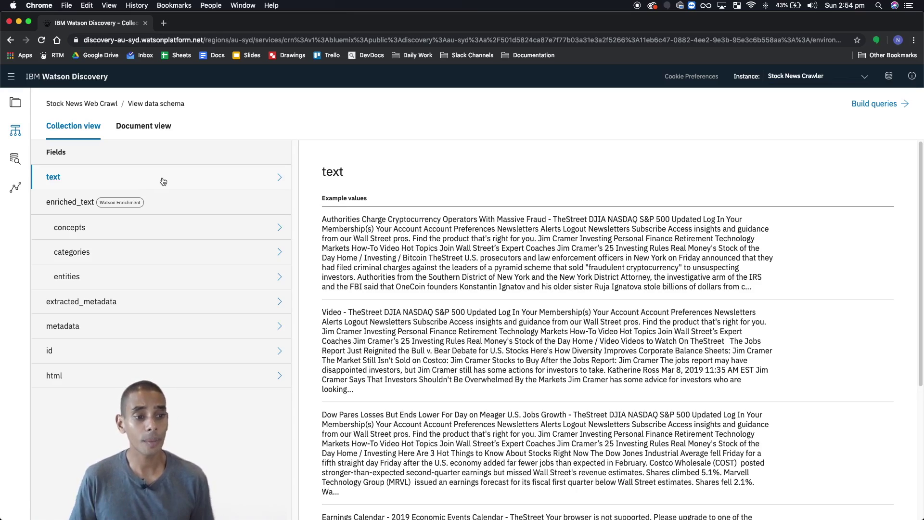
left_click(120, 174)
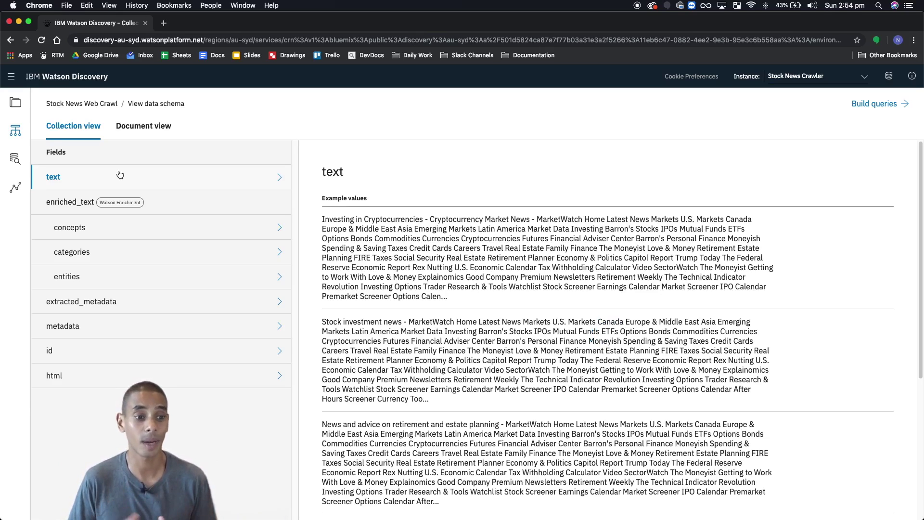
left_click(86, 231)
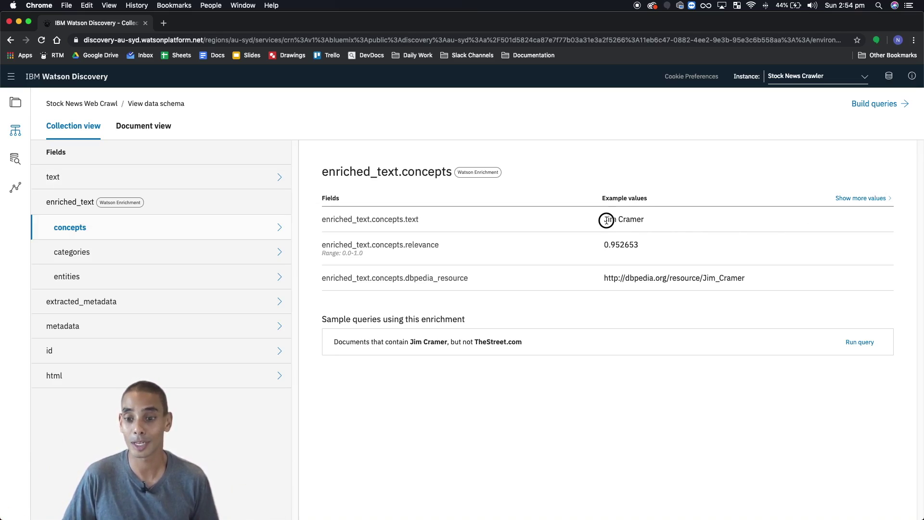
left_click_drag(606, 220, 669, 220)
left_click(641, 220)
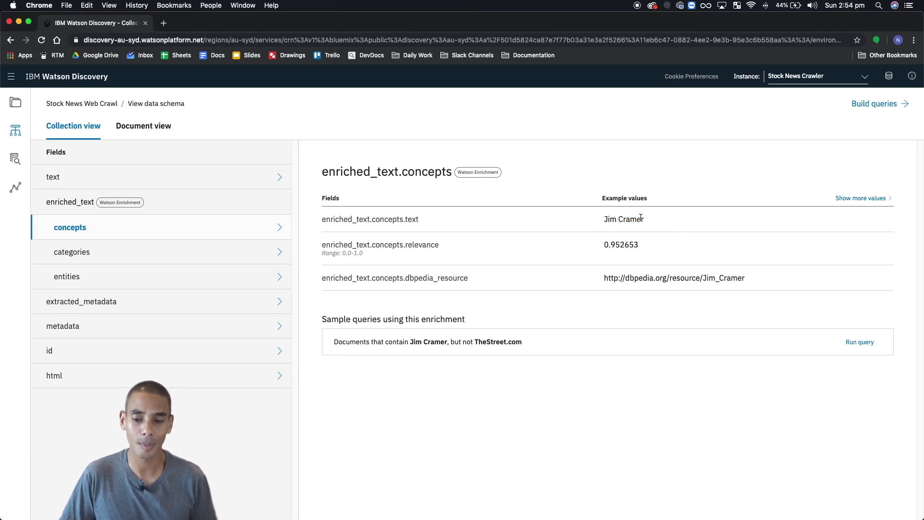
- Page through the concepts example values until the Stock market concept appears
left_click(854, 203)
left_click(855, 203)
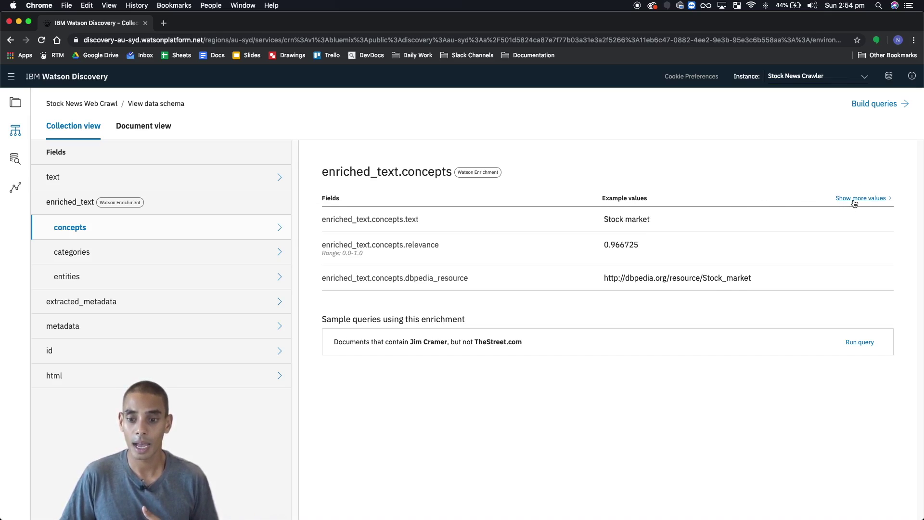
left_click(855, 203)
left_click(853, 201)
left_click(853, 201)
left_click(853, 202)
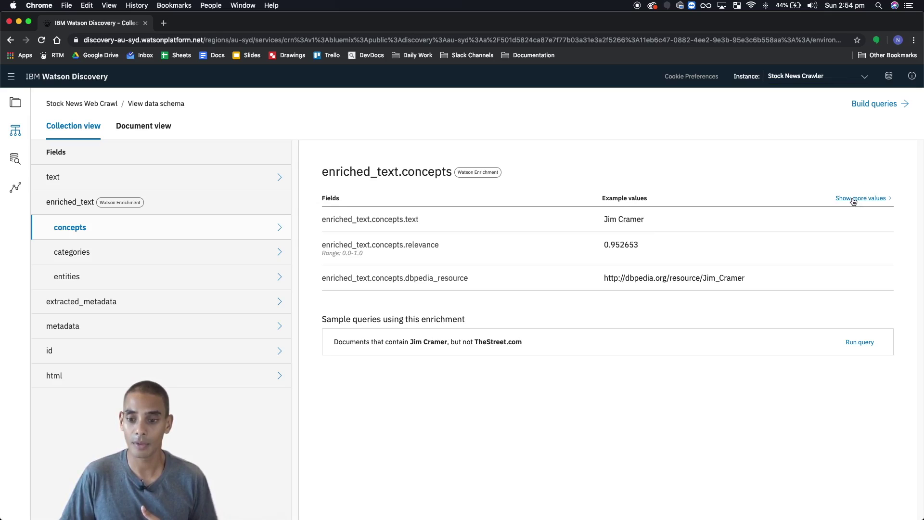
left_click(853, 201)
left_click(853, 201)
left_click(853, 201)
left_click(853, 201)
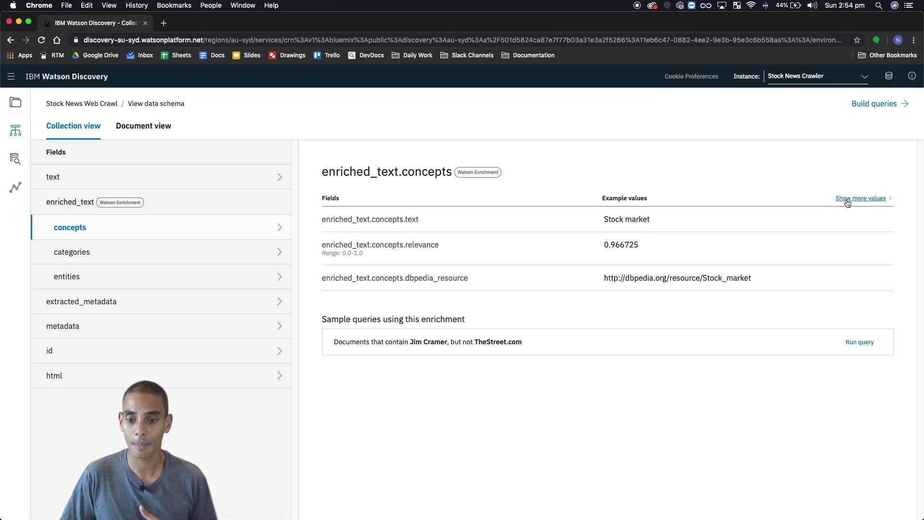
- Highlight the Stock market concept, its relevance 0.966725 and its DBpedia resource URL
left_click_drag(605, 220, 648, 219)
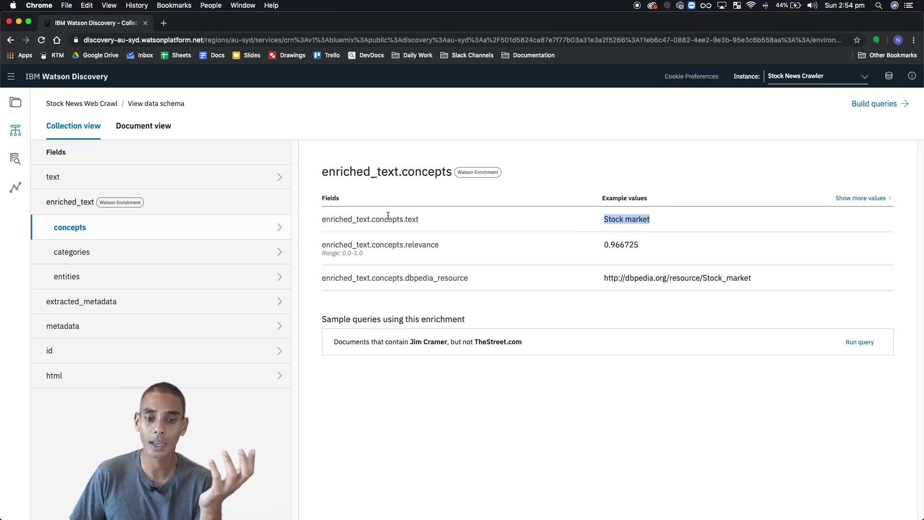
left_click_drag(387, 219, 454, 223)
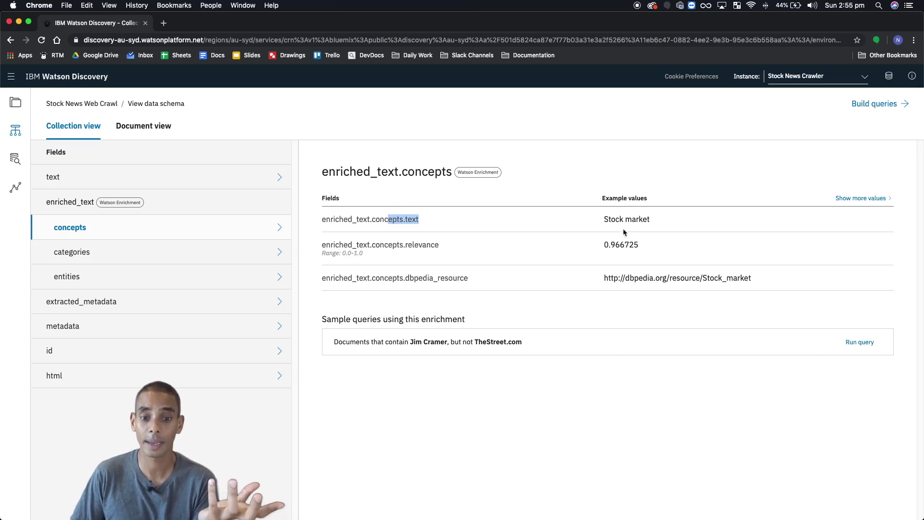
double_click(417, 244)
left_click_drag(604, 240, 648, 247)
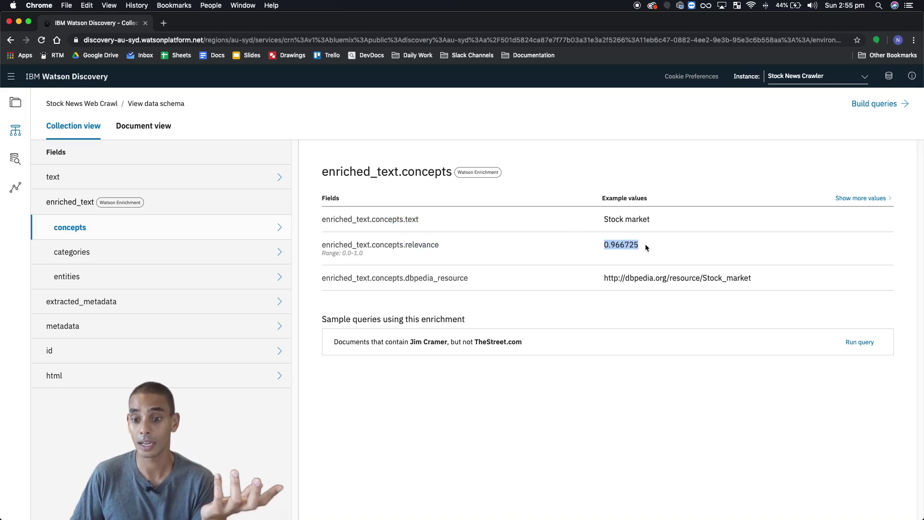
left_click_drag(605, 278, 762, 282)
- Open the Stock market DBpedia page from the selected URL, then return to the Discovery tab
right_click(695, 275)
left_click(751, 307)
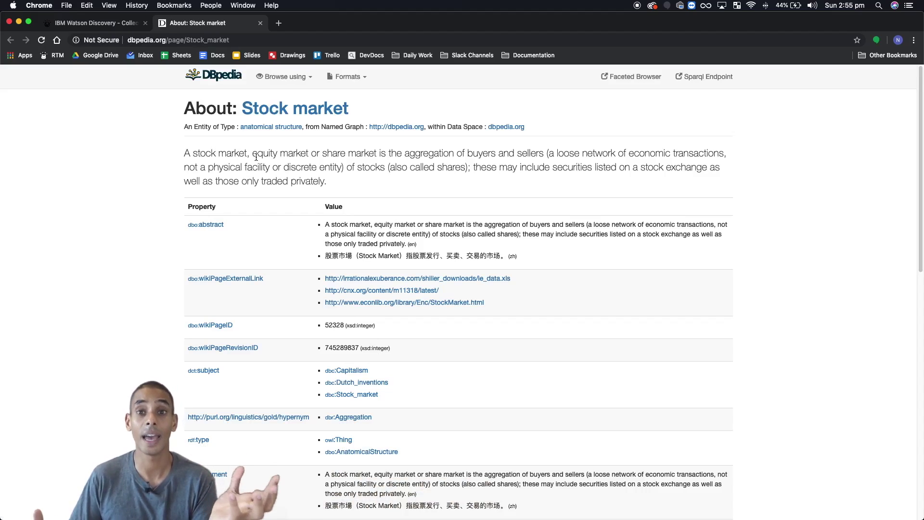
left_click(90, 23)
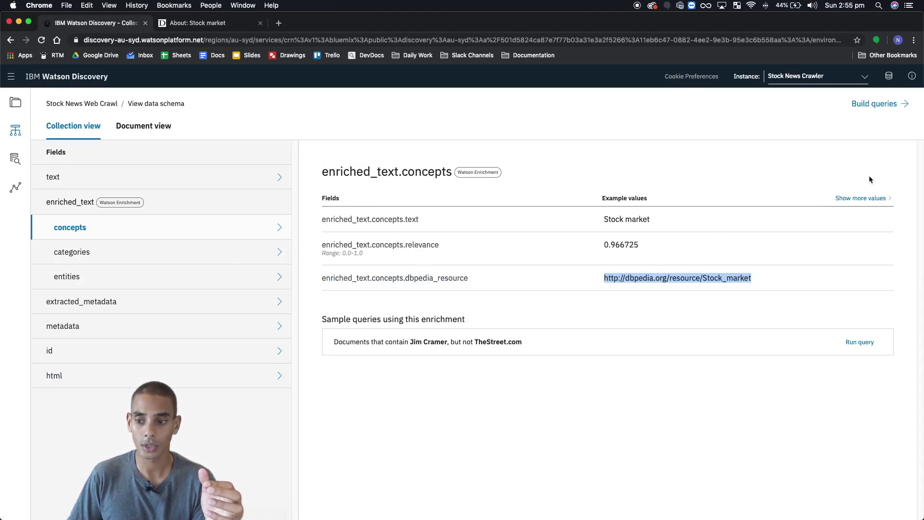
- Cycle the concepts examples until Jim Cramer appears with relevance 0.964733
left_click(864, 200)
left_click(864, 199)
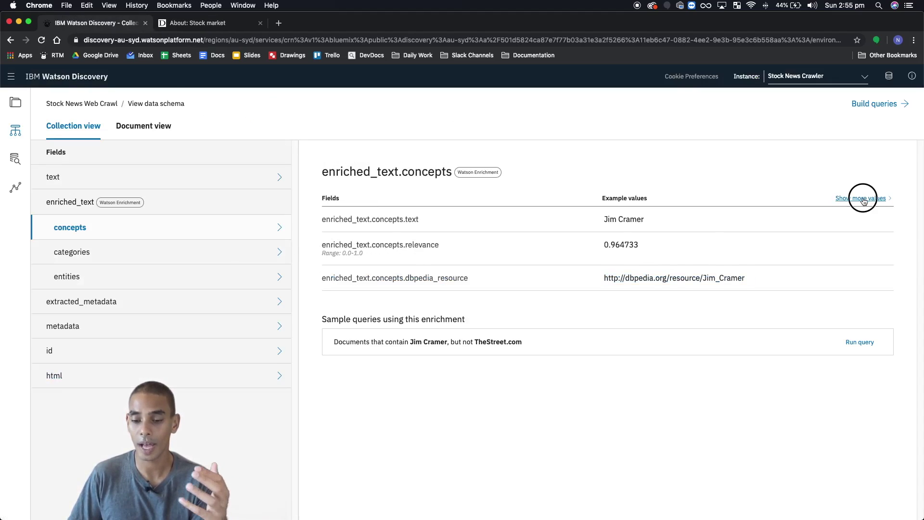
left_click(864, 199)
left_click(864, 200)
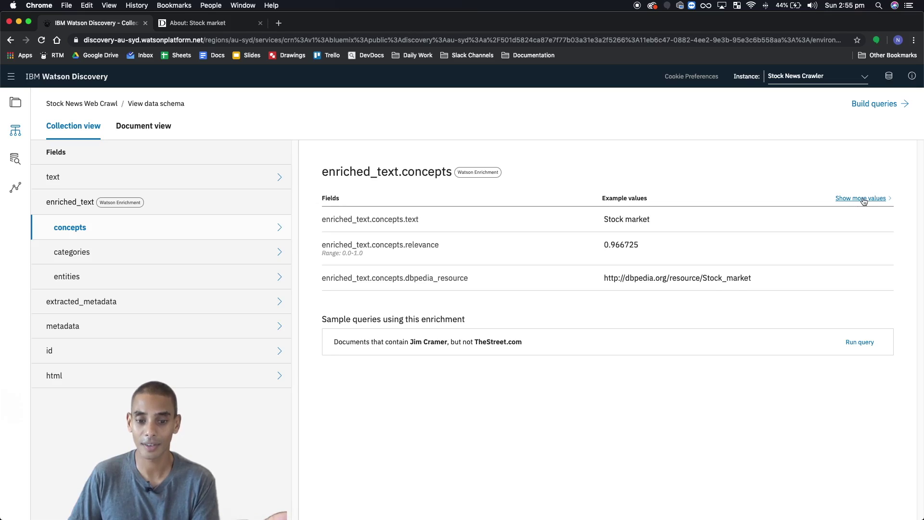
left_click(863, 199)
left_click(864, 199)
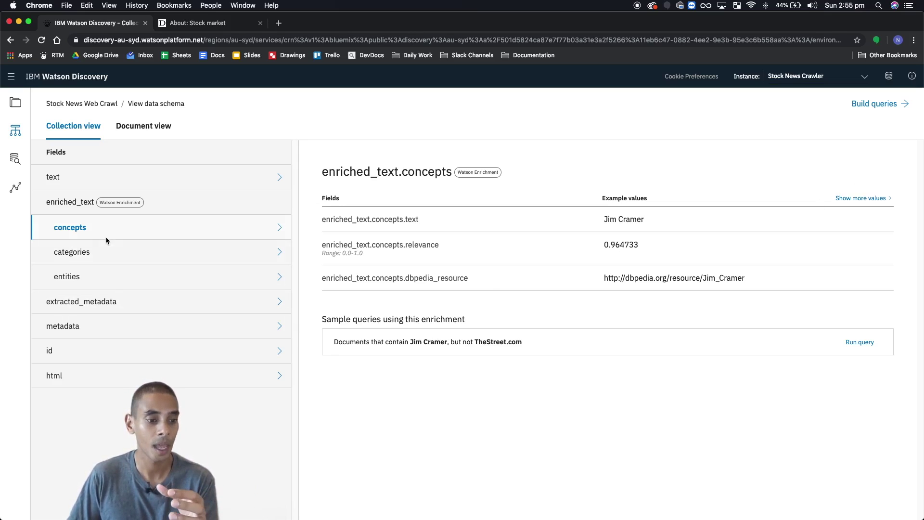
- Show the enriched_text categories fields and highlight 'exchange traded funds' in the example label
left_click(84, 251)
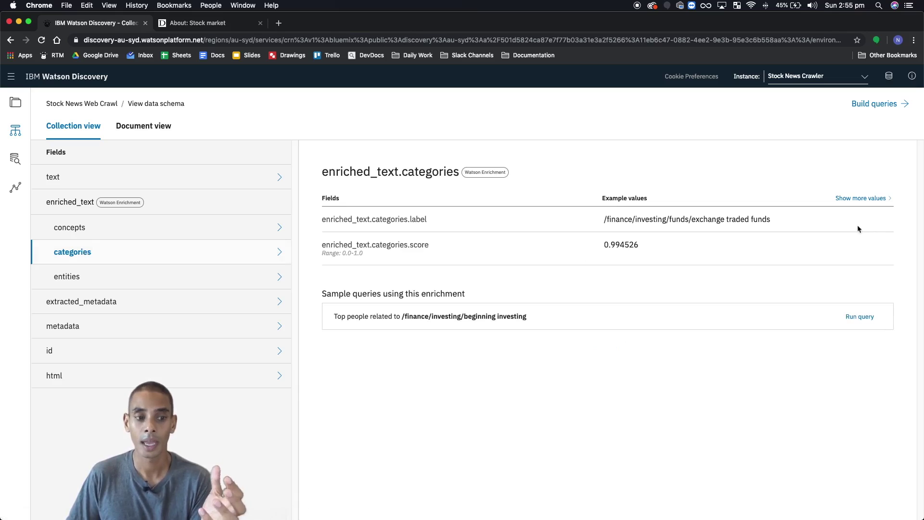
left_click(84, 229)
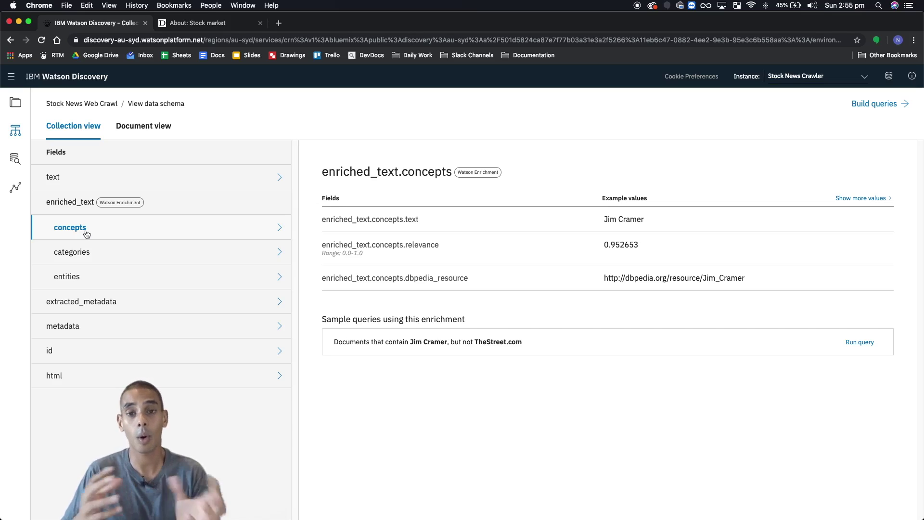
left_click(66, 253)
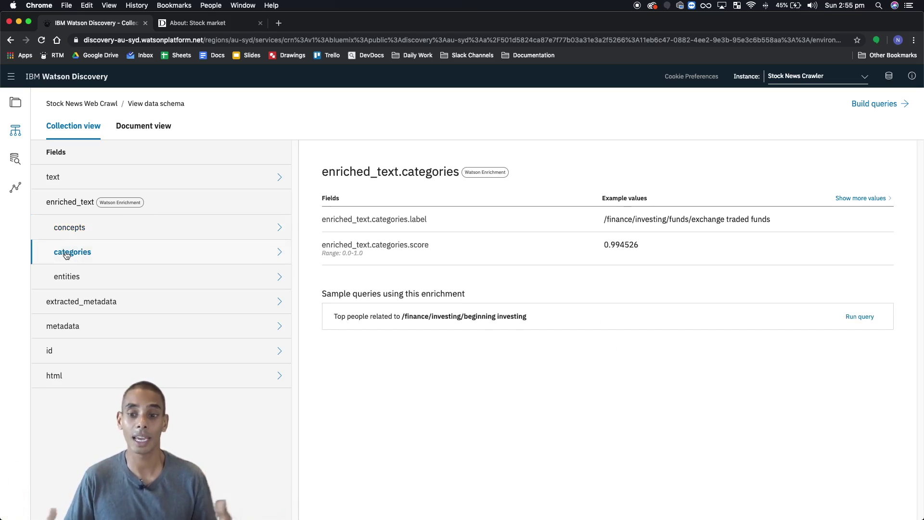
triple_click(607, 219)
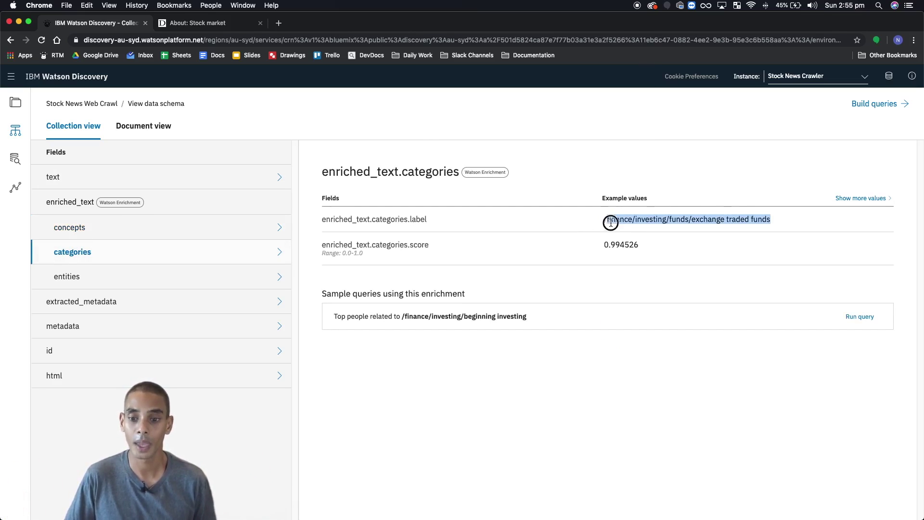
left_click(687, 220)
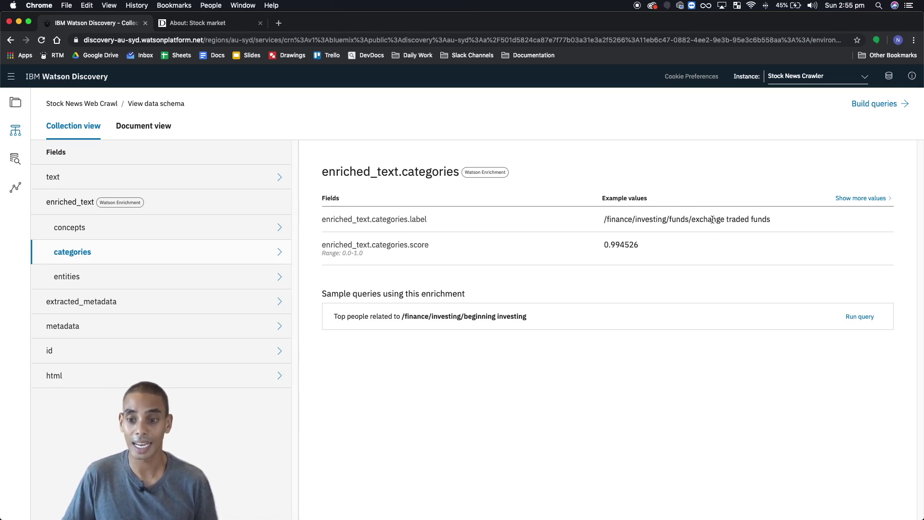
left_click_drag(693, 222, 774, 222)
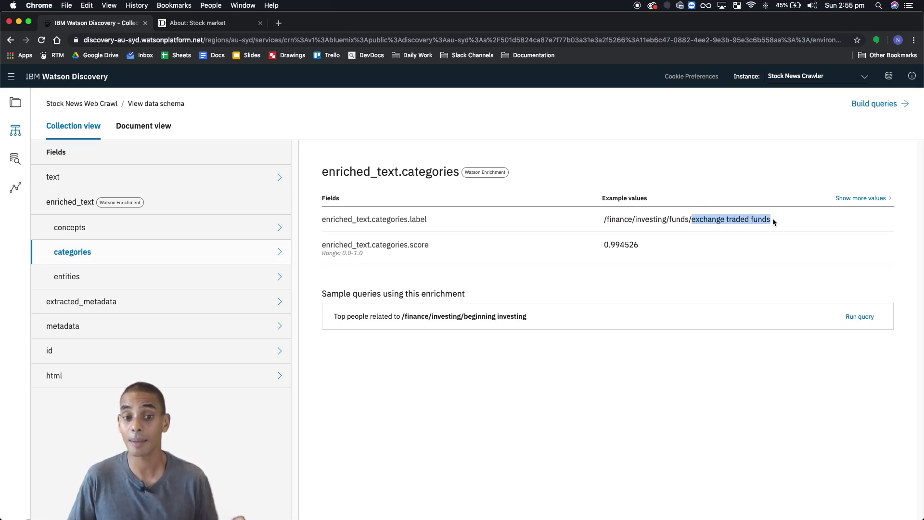
- Cycle the category examples until /finance/investing with score 0.981152 is shown
left_click(859, 199)
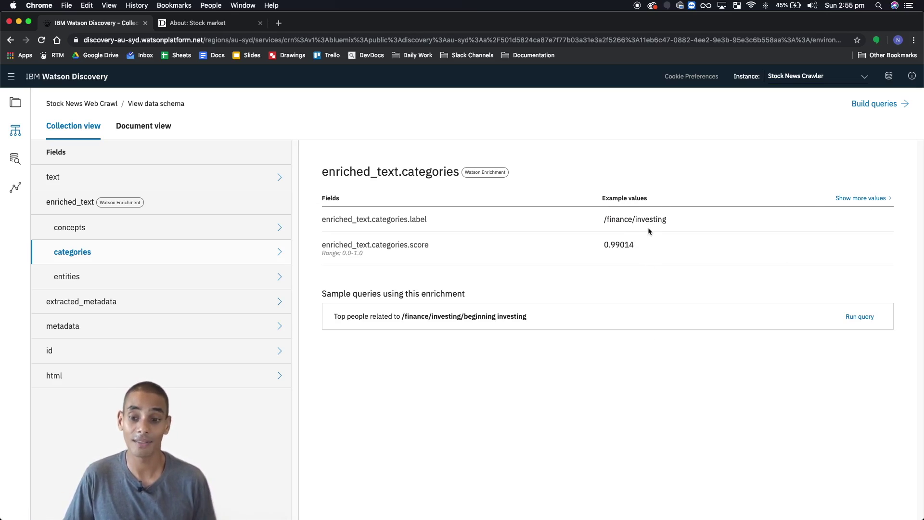
left_click(855, 198)
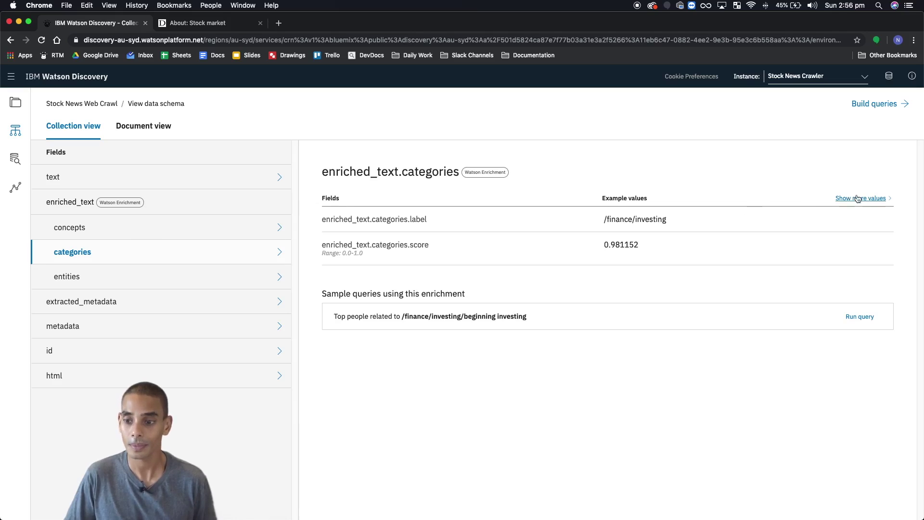
left_click(857, 199)
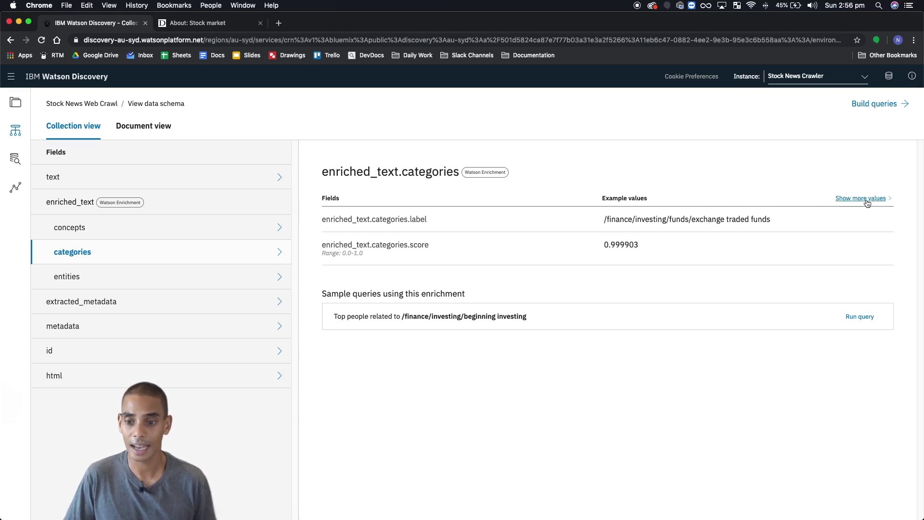
left_click(866, 202)
left_click(866, 202)
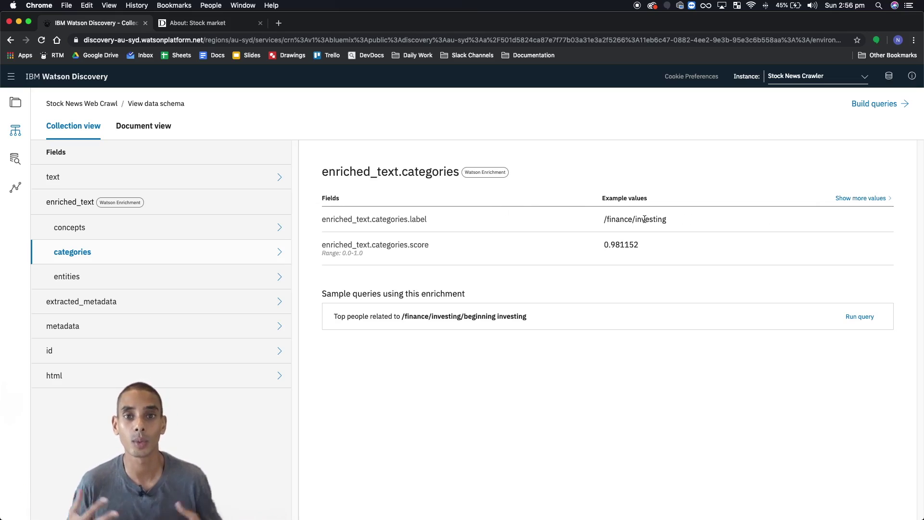
- Show the enriched_text entities fields and highlight the example entity's name, type Person and count 13
left_click(280, 279)
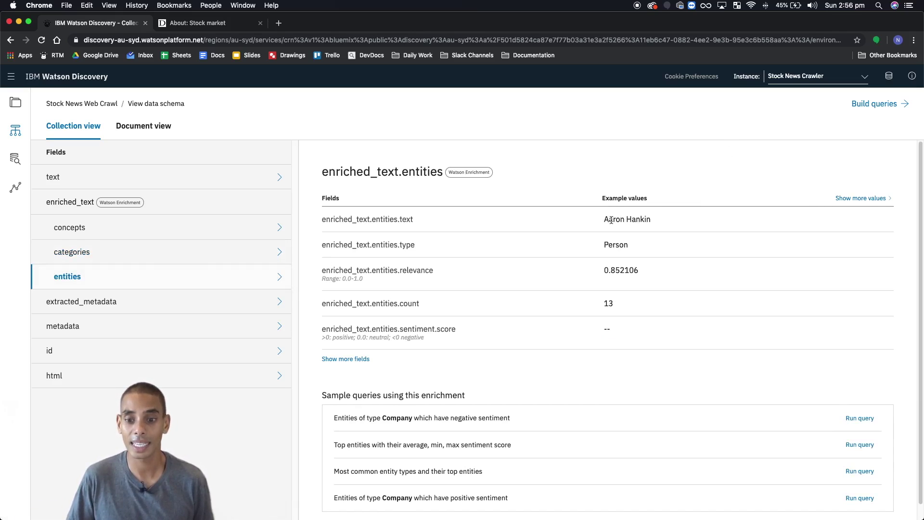
left_click_drag(604, 219, 664, 219)
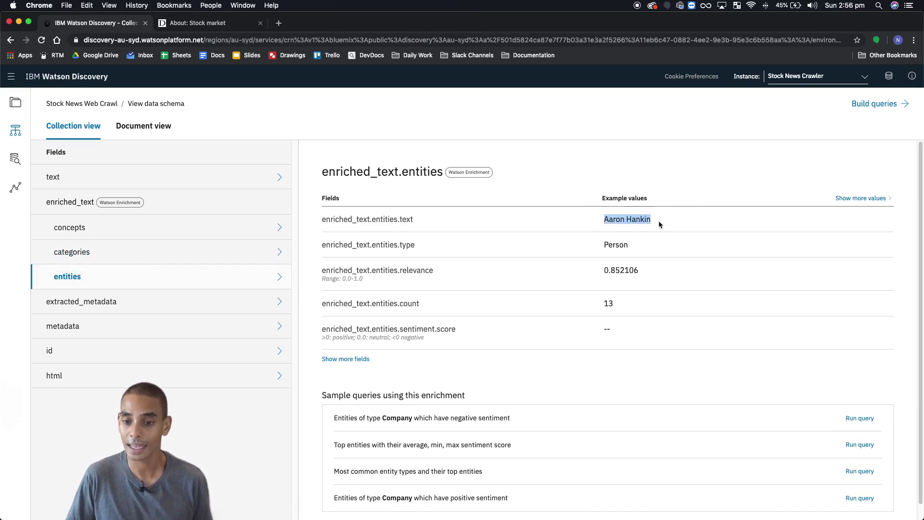
double_click(617, 245)
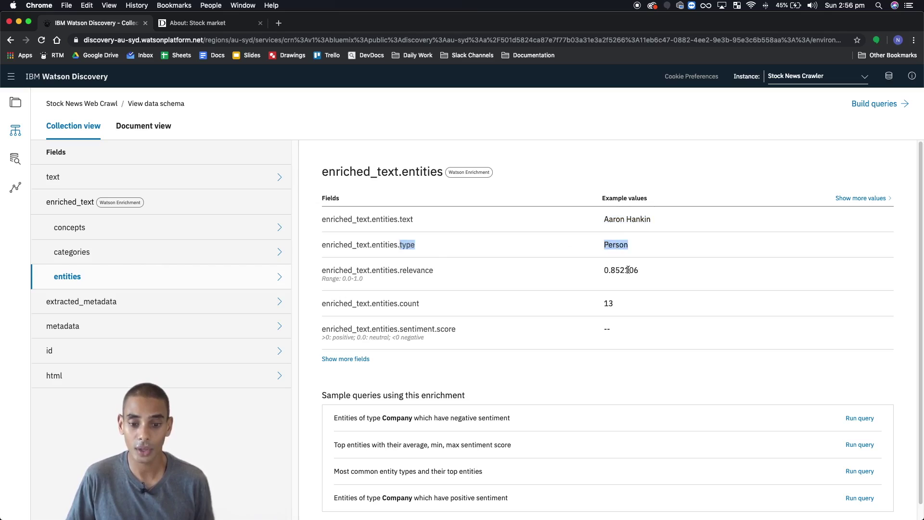
double_click(606, 304)
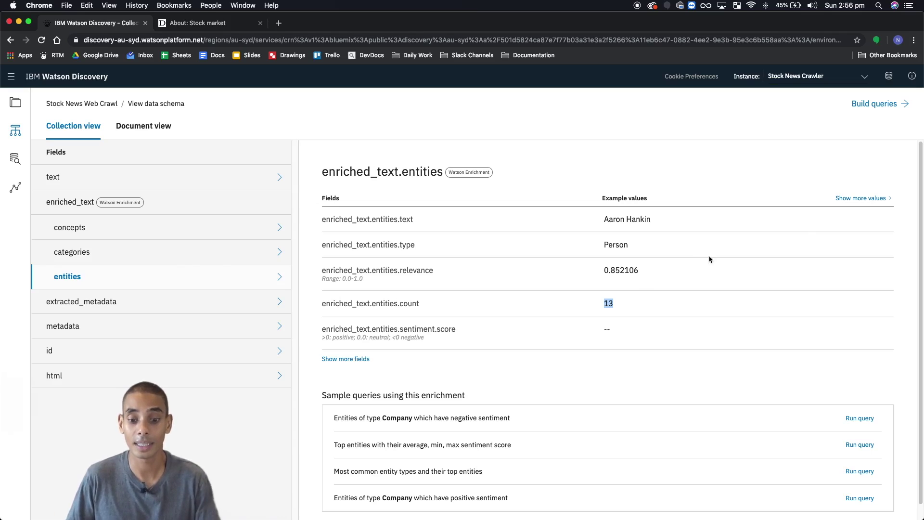
- Cycle through example entities, including MarketWatch, ending on a Person with relevance 0.818011, count 10
left_click(858, 199)
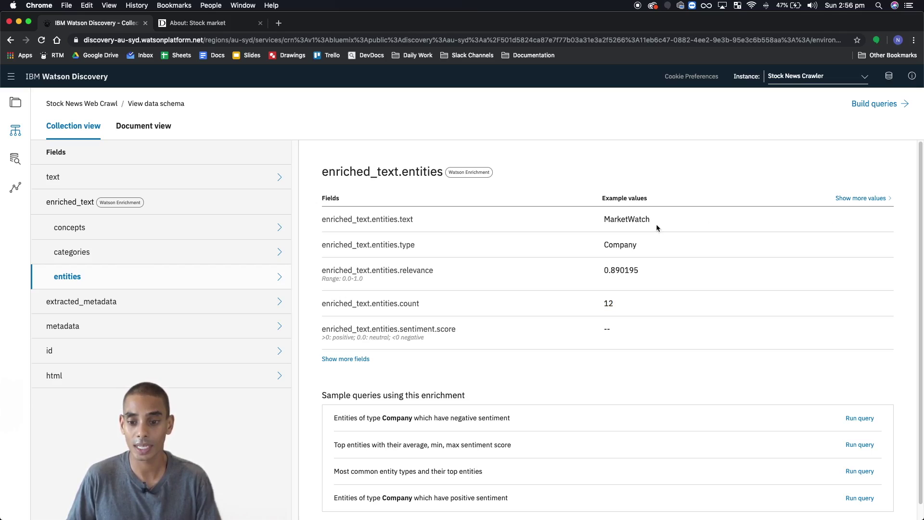
double_click(612, 219)
left_click(615, 243)
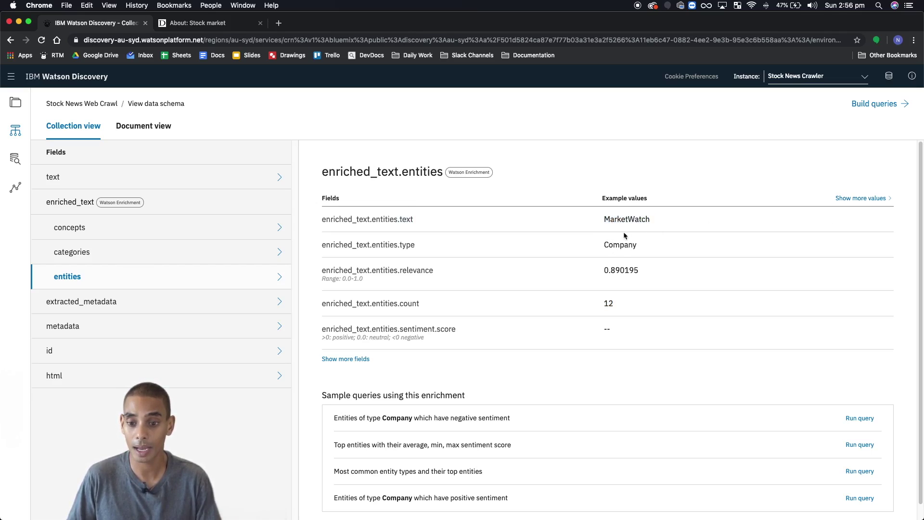
left_click(860, 198)
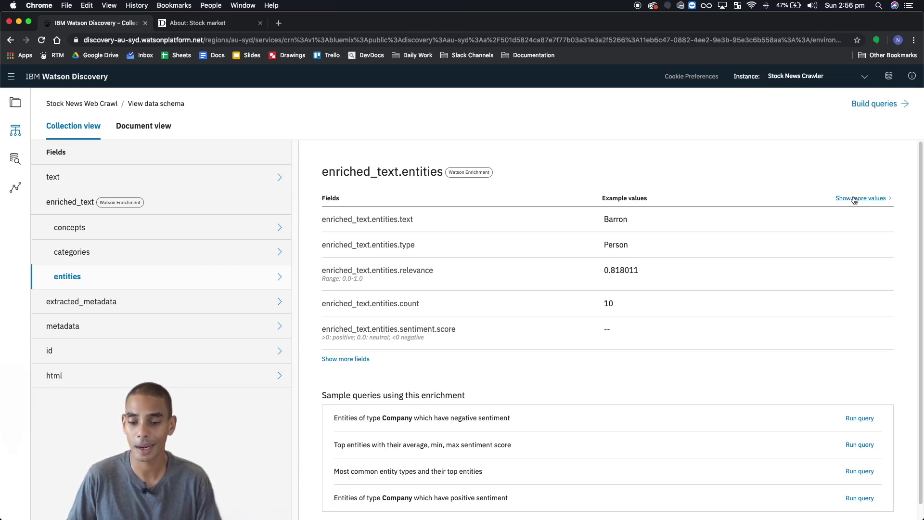
left_click(854, 199)
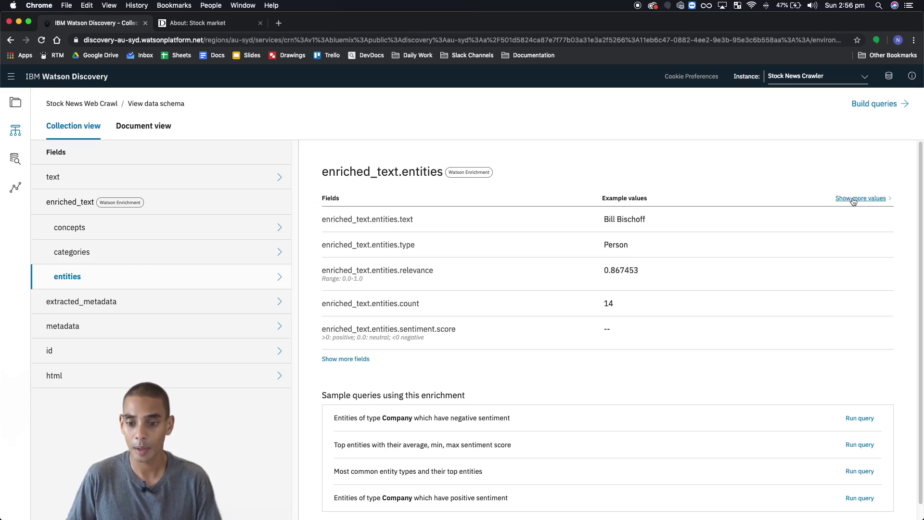
left_click(855, 200)
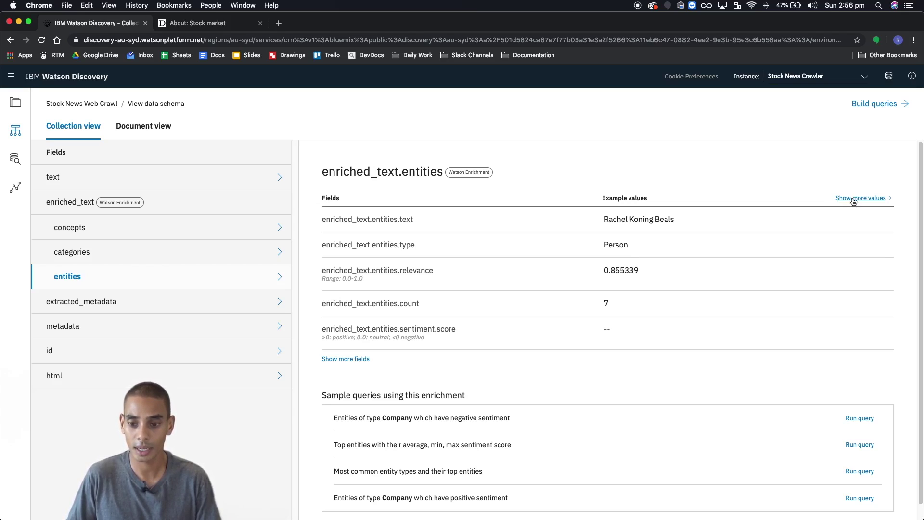
left_click(853, 200)
left_click(853, 200)
left_click(853, 200)
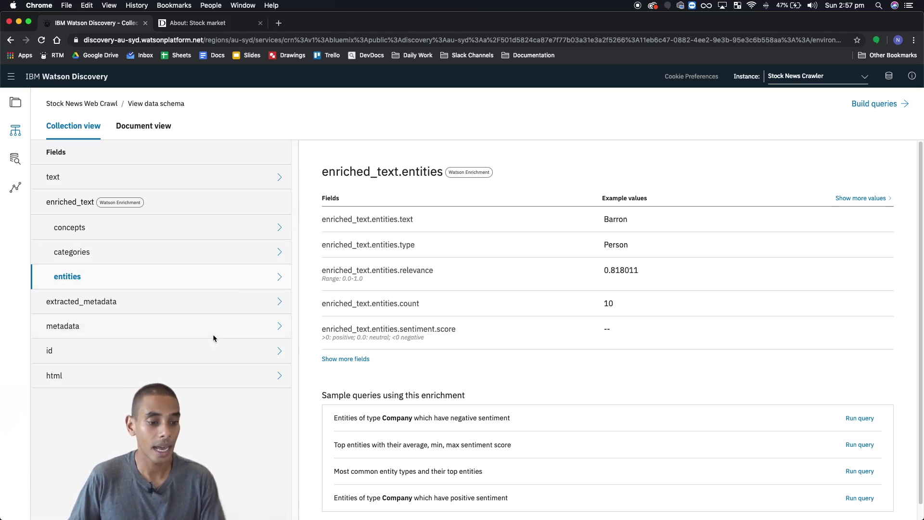
- Show extracted_metadata and highlight example filename cryptocurrency, file_type html and the article title
left_click(252, 307)
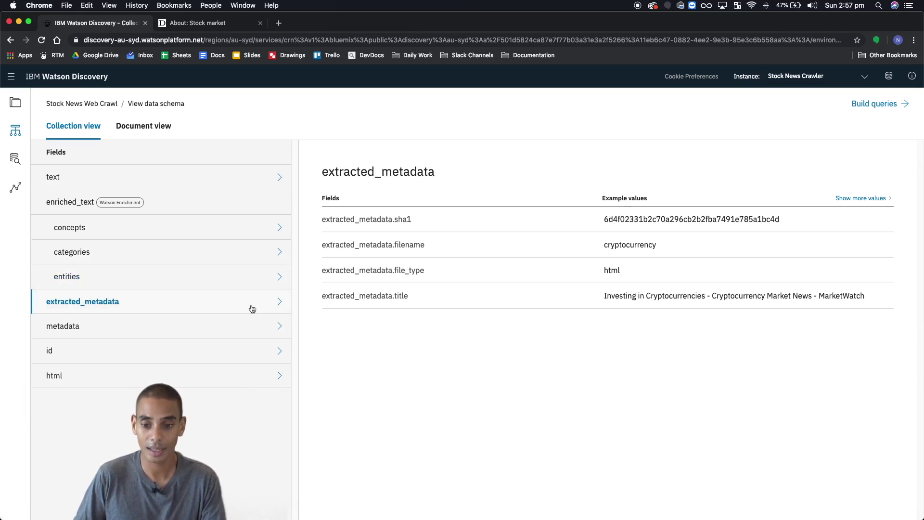
left_click(624, 245)
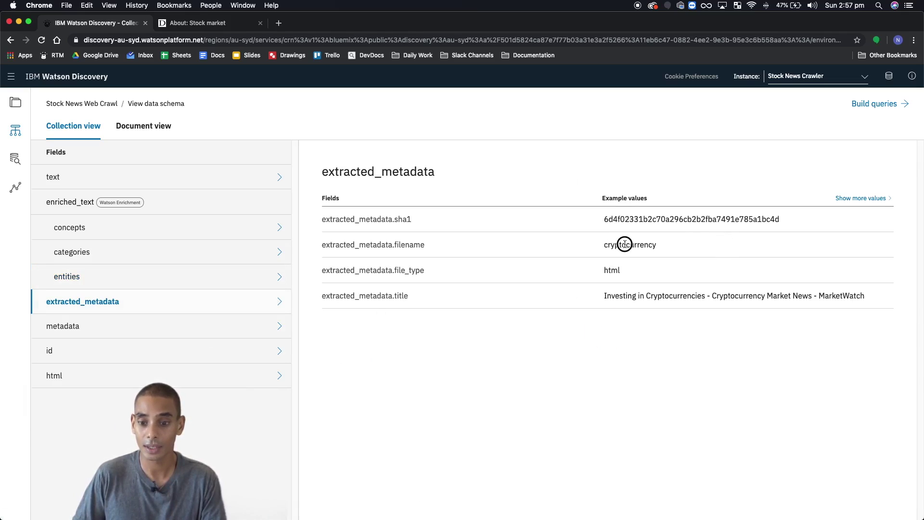
double_click(624, 244)
double_click(610, 270)
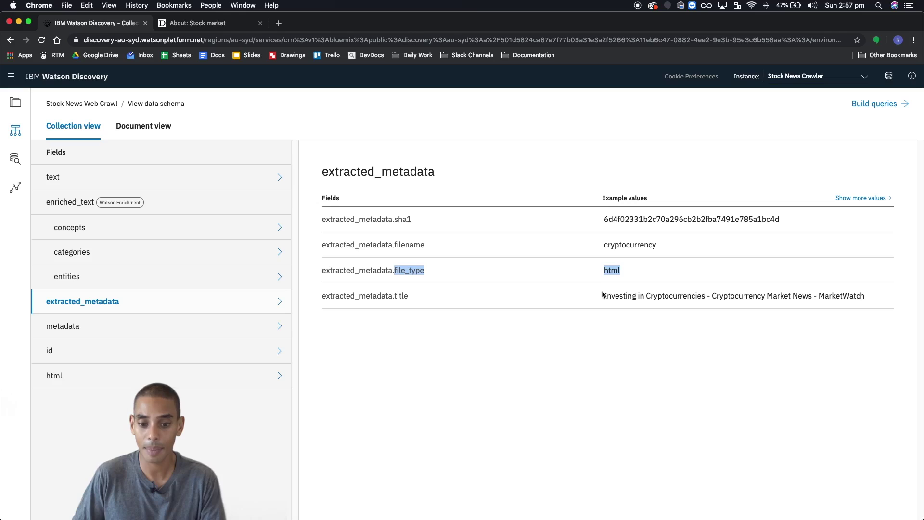
left_click_drag(603, 294, 874, 295)
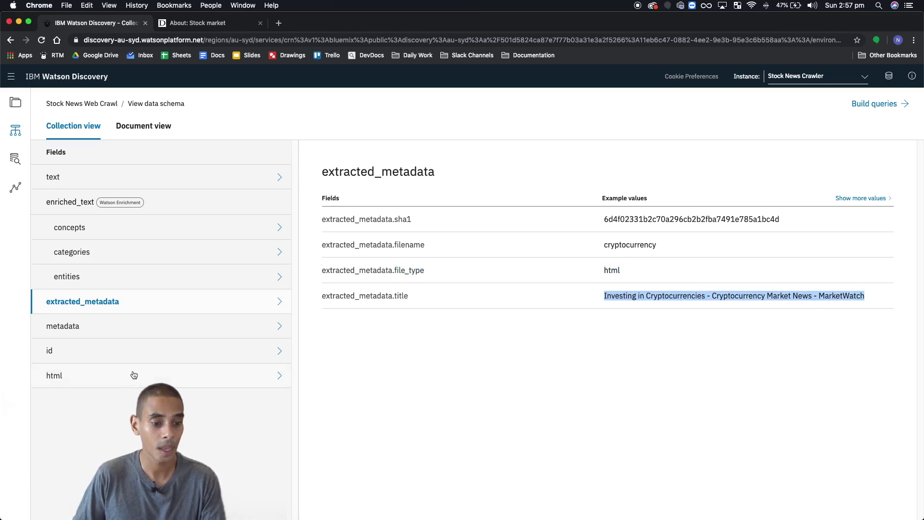
- Inspect metadata examples (content-type, links, application_id web_crawl), then the id and html fields
left_click(143, 325)
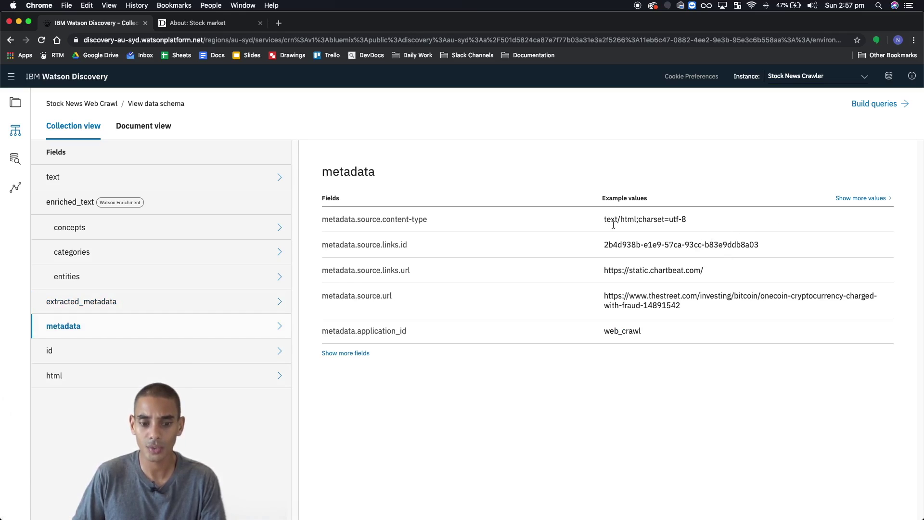
left_click_drag(604, 220, 719, 221)
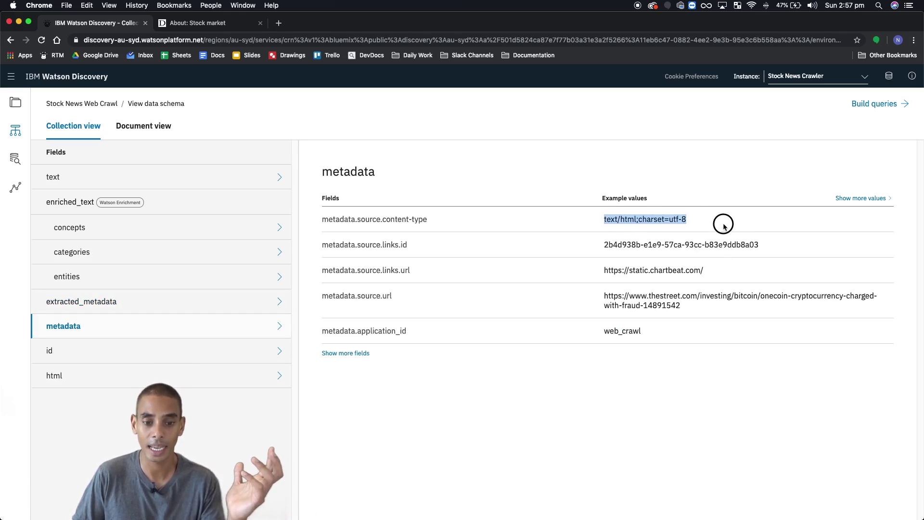
double_click(631, 245)
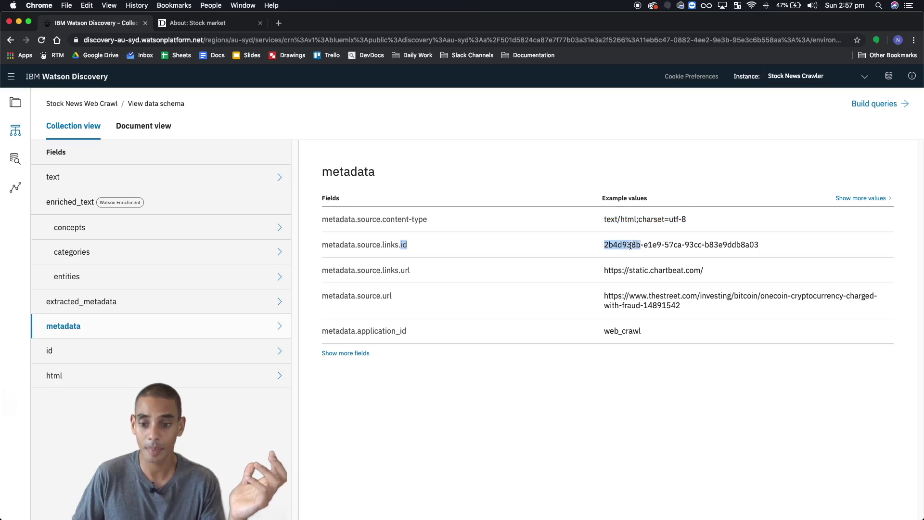
double_click(632, 271)
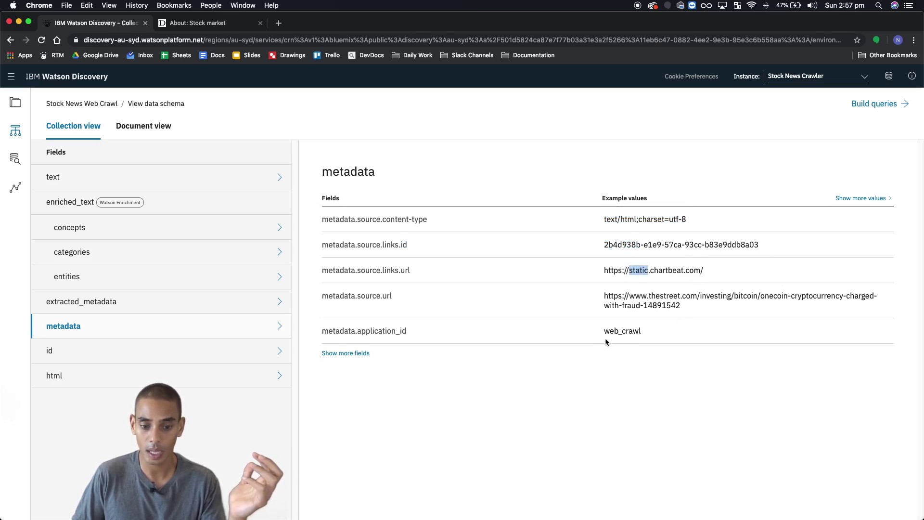
left_click_drag(617, 332, 392, 354)
left_click(191, 358)
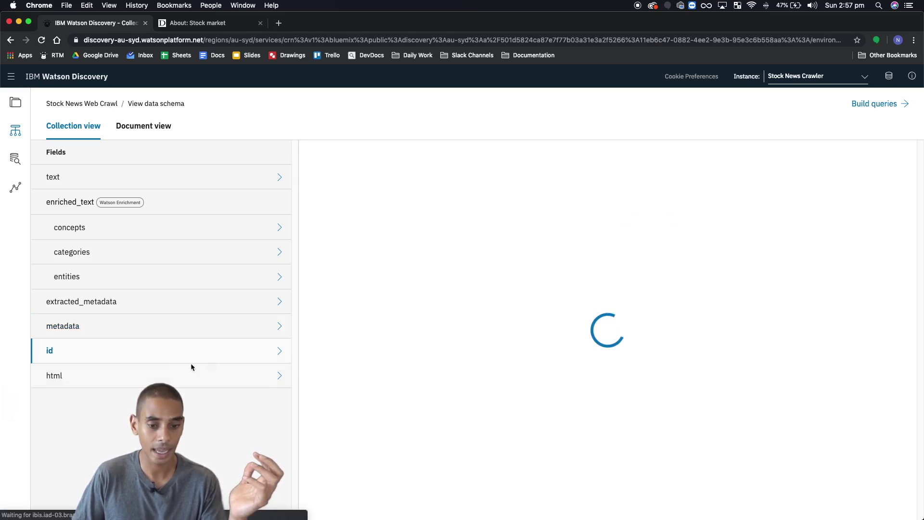
left_click(202, 377)
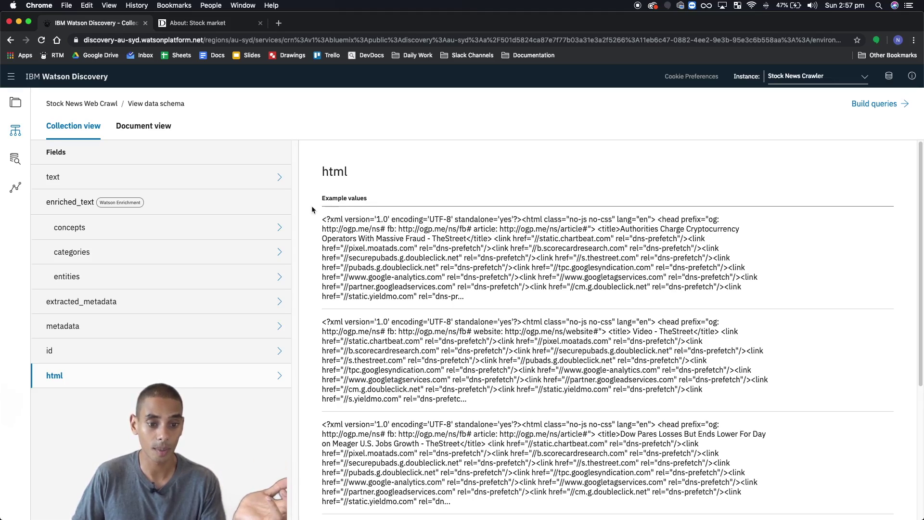
- Switch to Document view and highlight the Cryptocurrency Operators fraud article's title
left_click(144, 128)
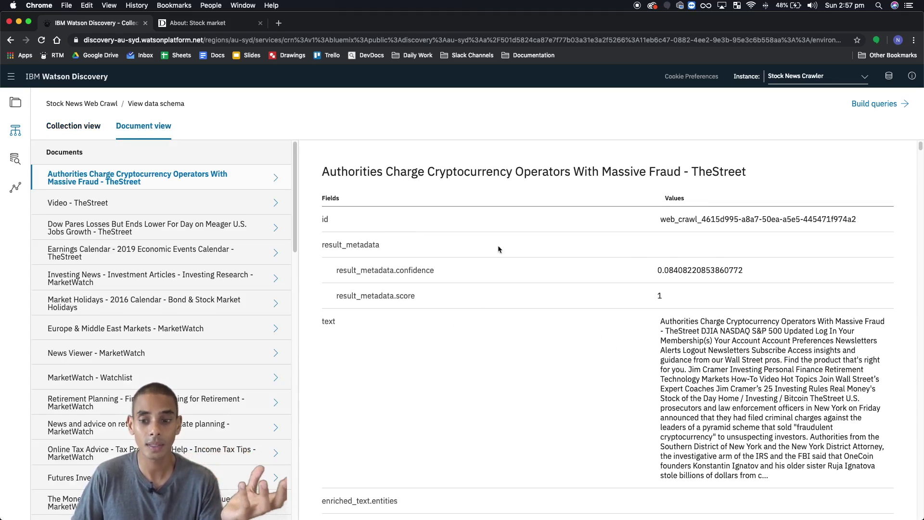
scroll(711, 255, "down", 3)
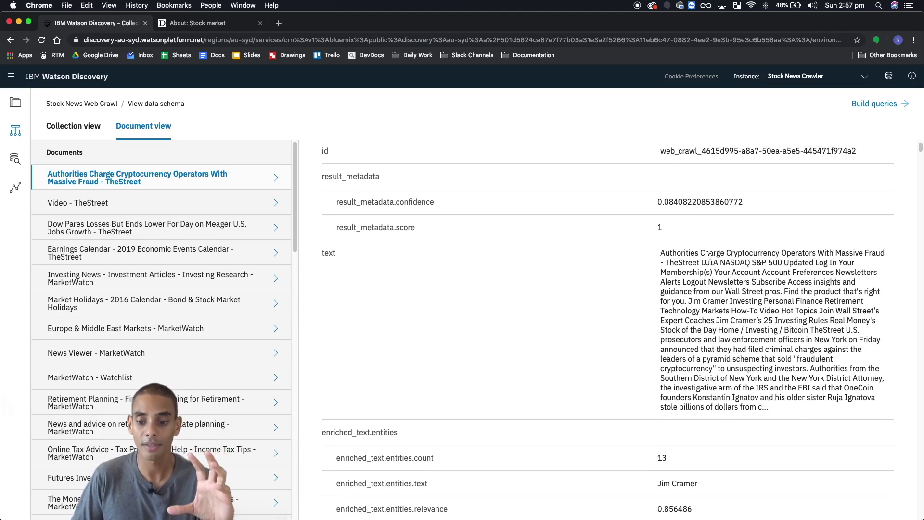
scroll(710, 257, "up", 3)
left_click_drag(315, 172, 819, 174)
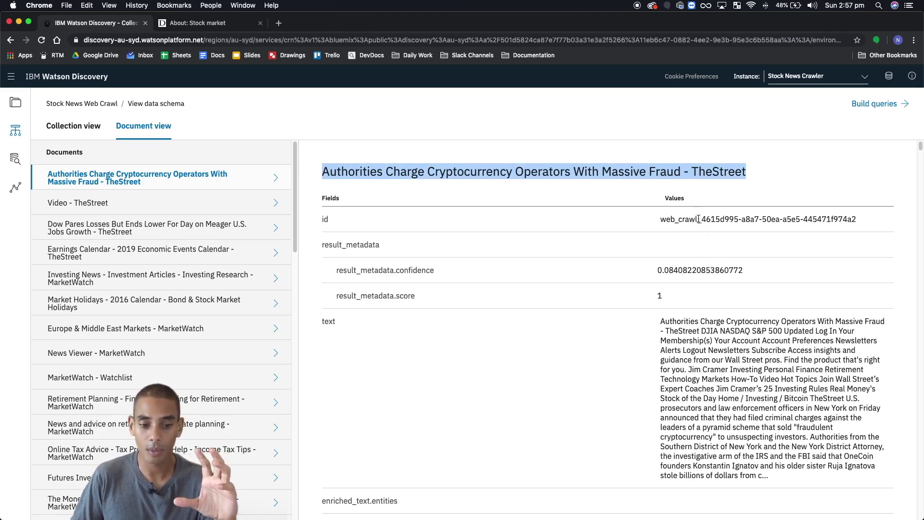
- Highlight the result_metadata.confidence value, the first entity's text, the Company type and the Bitcoin entity
double_click(694, 272)
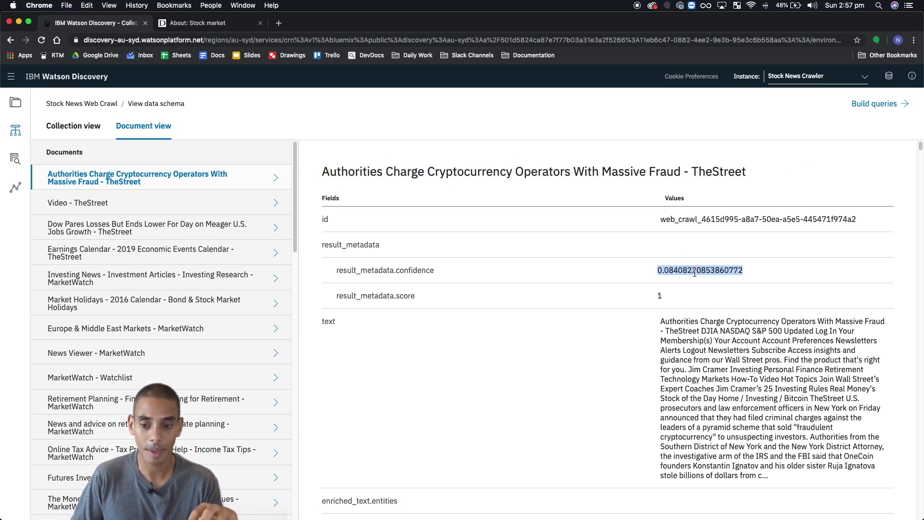
scroll(702, 284, "down", 8)
scroll(709, 291, "up", 3)
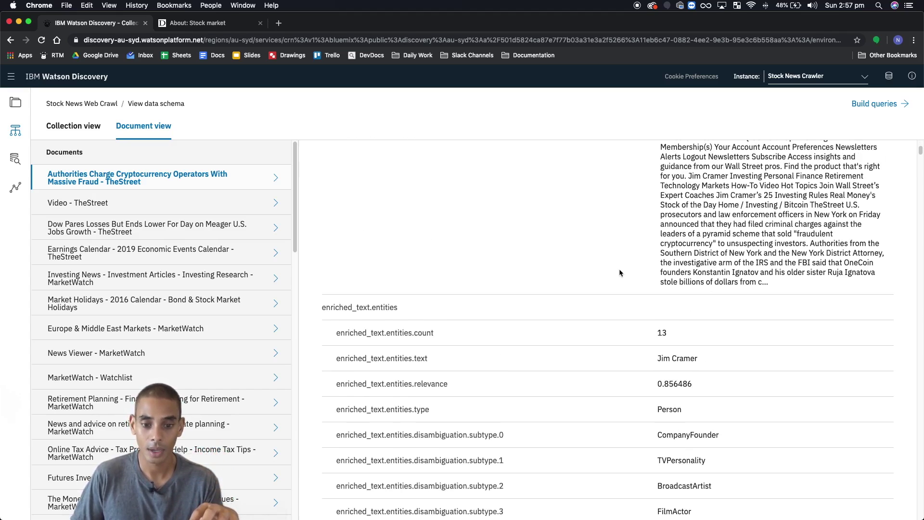
double_click(663, 286)
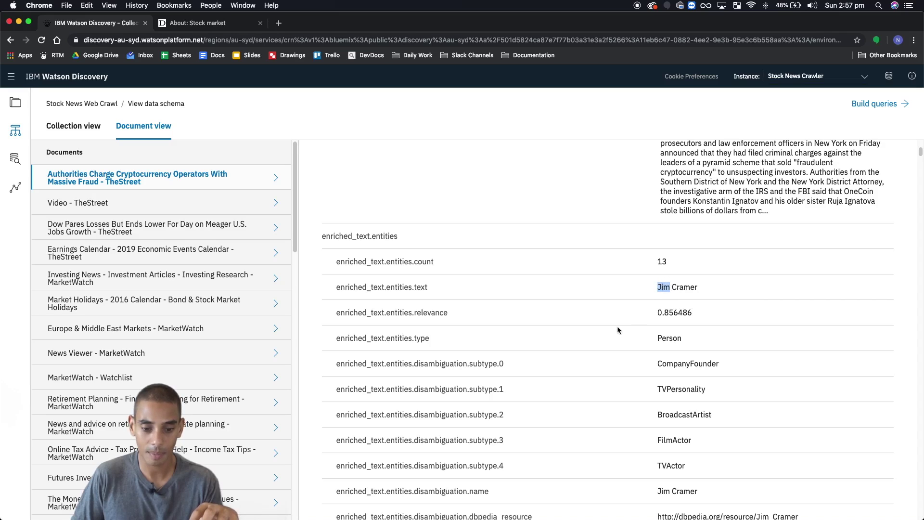
scroll(672, 374, "down", 3)
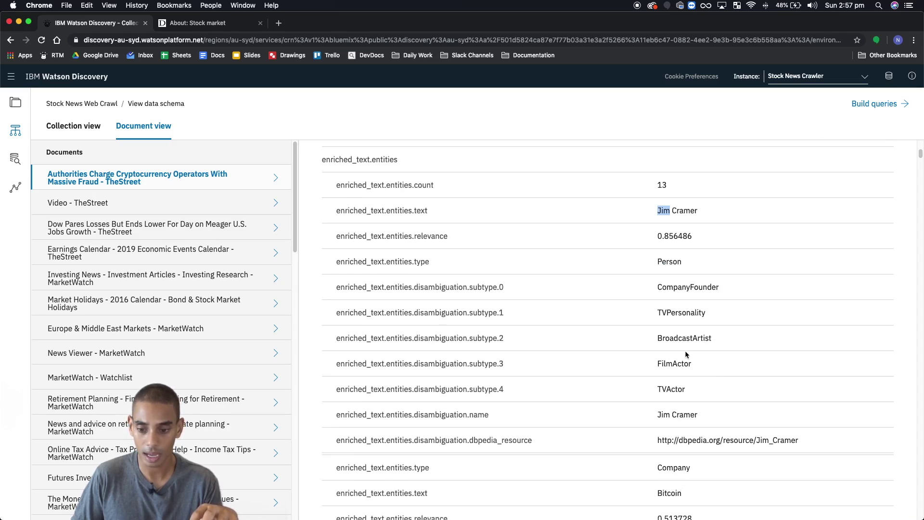
scroll(668, 399, "down", 4)
double_click(667, 388)
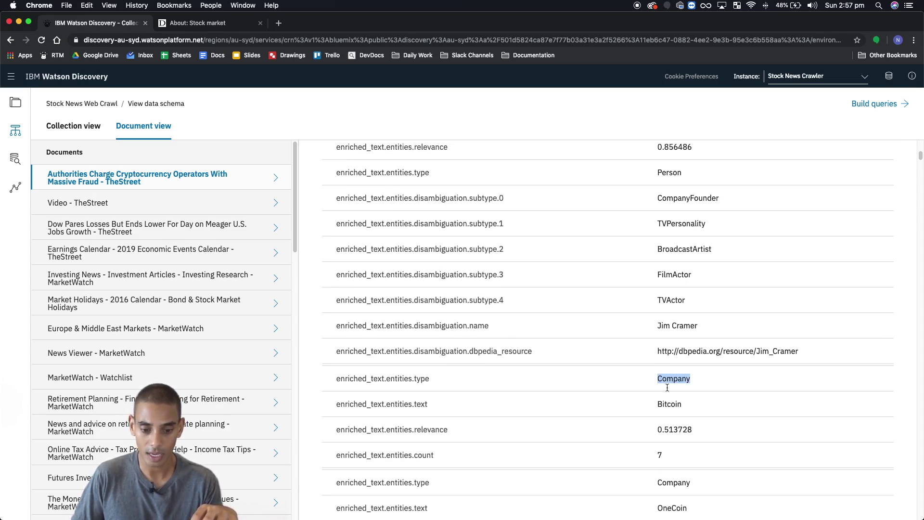
double_click(671, 404)
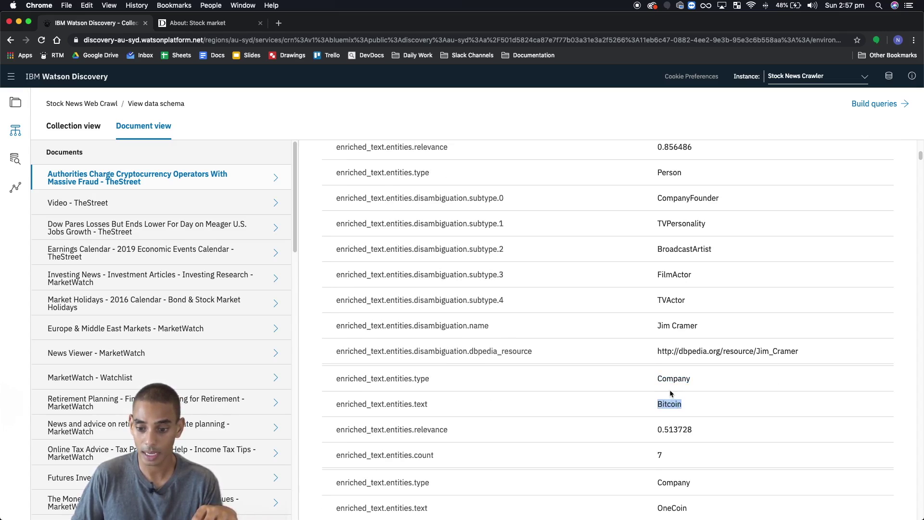
- Scroll down to the html field and select its entire markup value
scroll(671, 393, "down", 10)
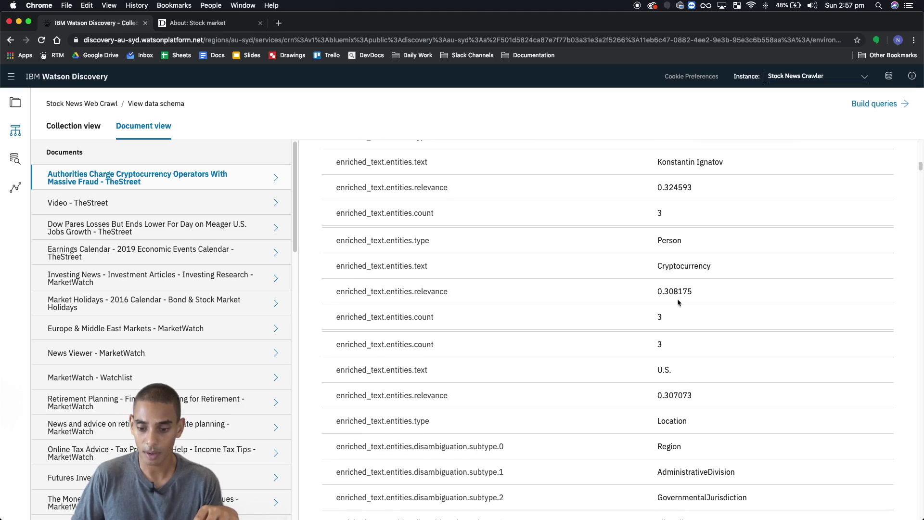
scroll(678, 302, "down", 20)
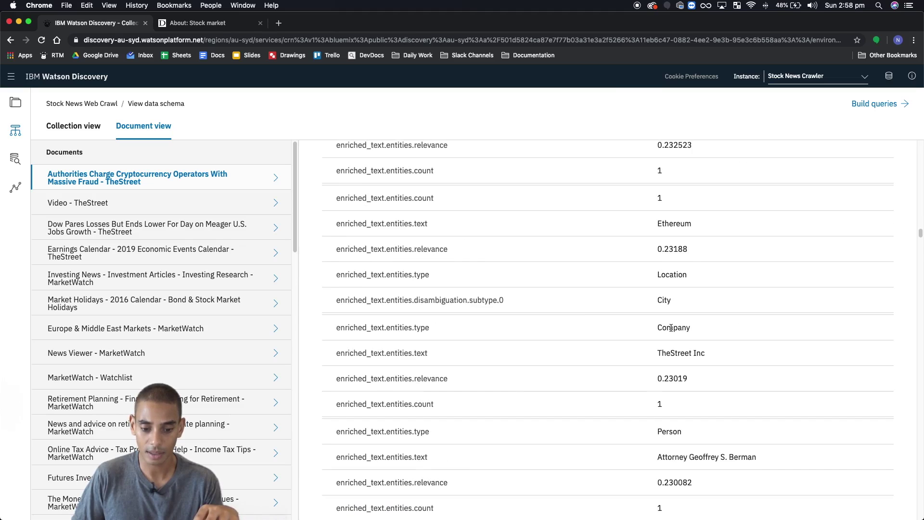
scroll(672, 328, "down", 20)
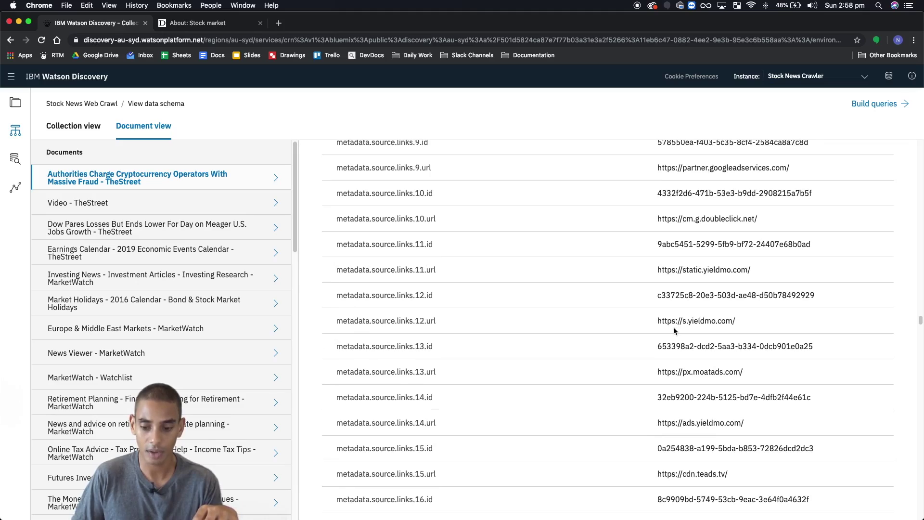
scroll(673, 327, "down", 15)
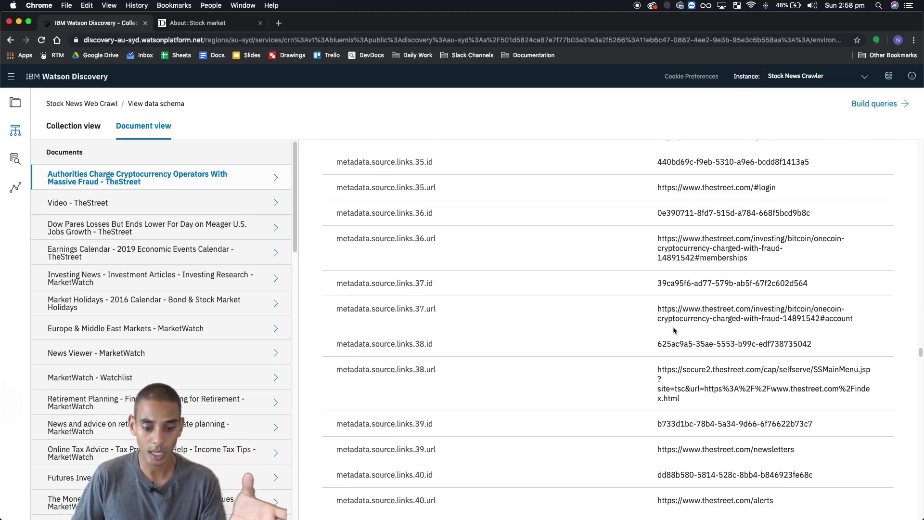
scroll(674, 330, "down", 5)
scroll(674, 333, "down", 20)
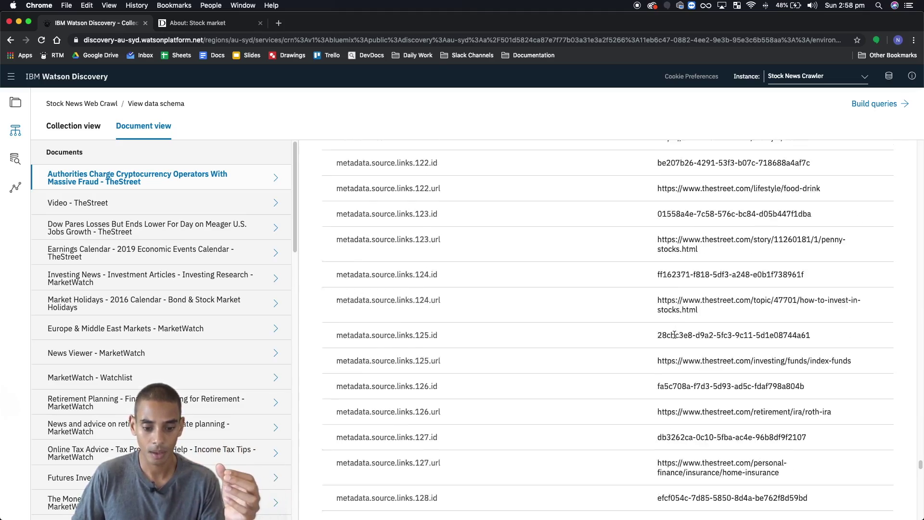
scroll(676, 339, "up", 2)
scroll(675, 339, "down", 2)
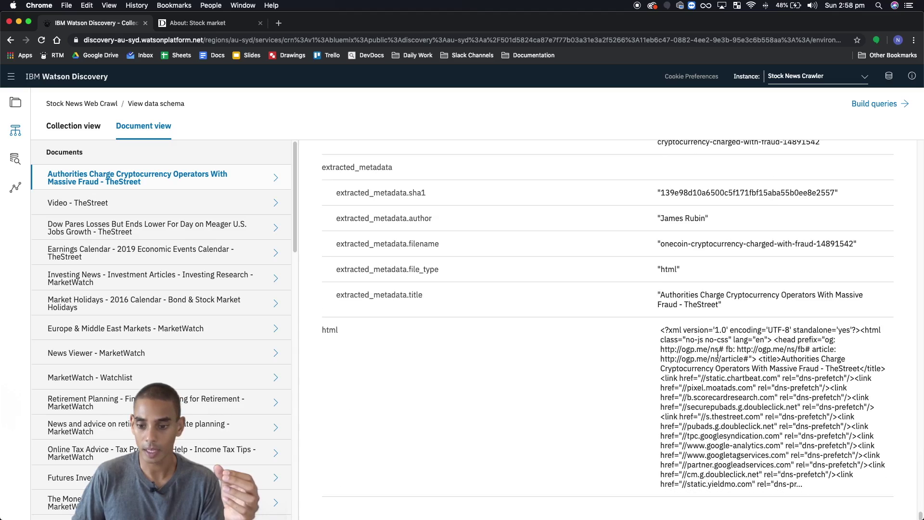
triple_click(717, 354)
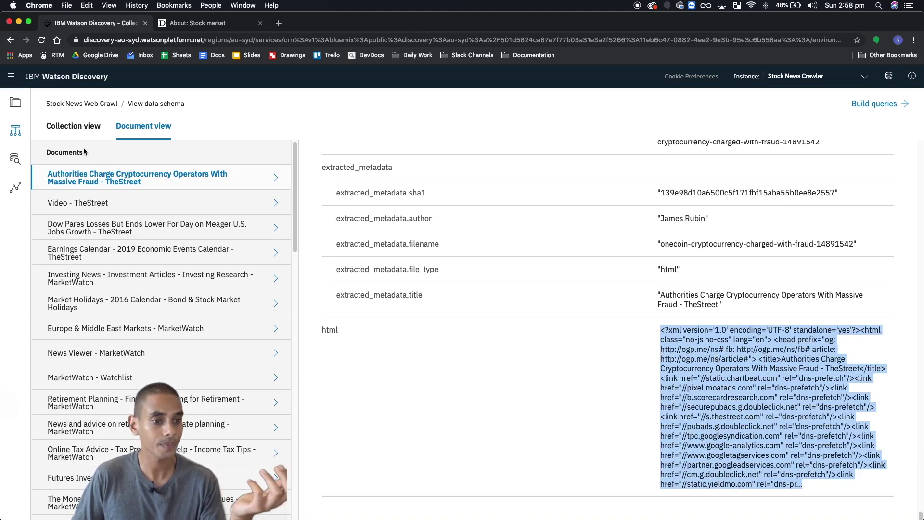